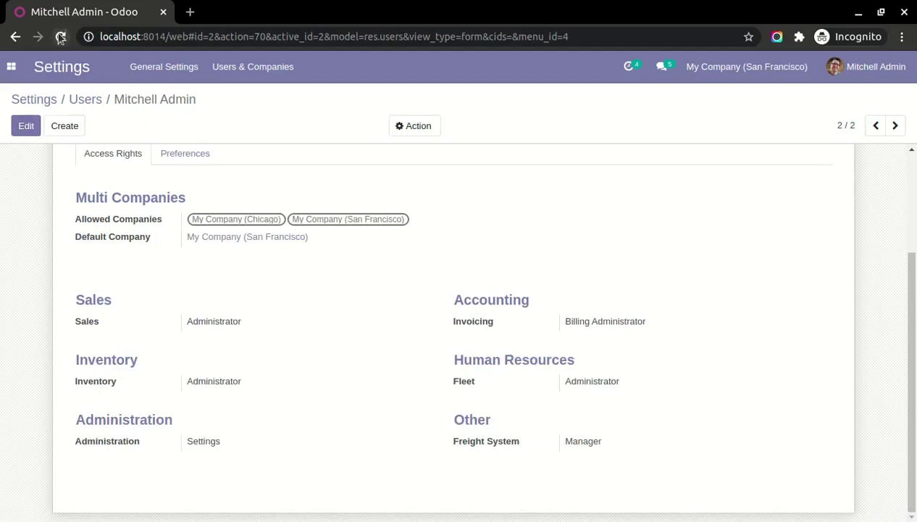
Step: Reload the page, open the Transport app, and start a new transporter record named Transporter-E
{"action": "left_click", "coordinate": [62, 37]}
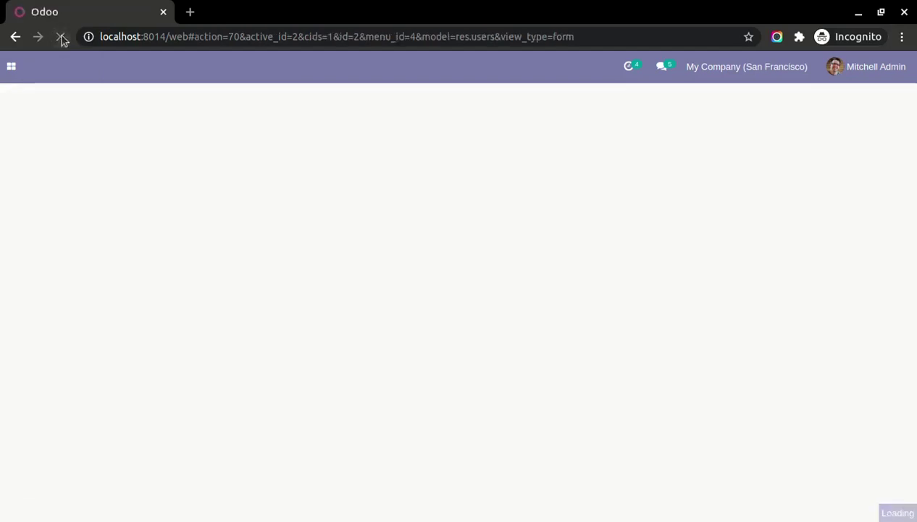
{"action": "left_click", "coordinate": [10, 66]}
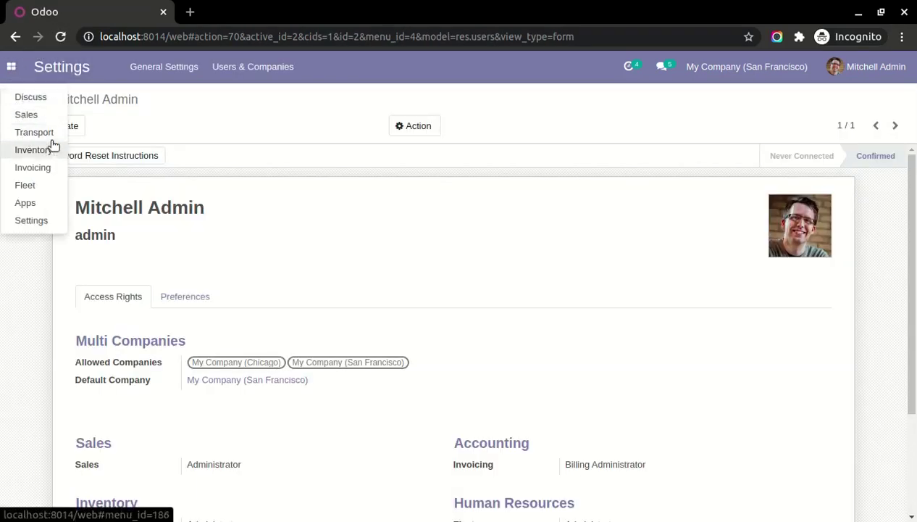
{"action": "left_click", "coordinate": [30, 131]}
{"action": "left_click", "coordinate": [31, 125]}
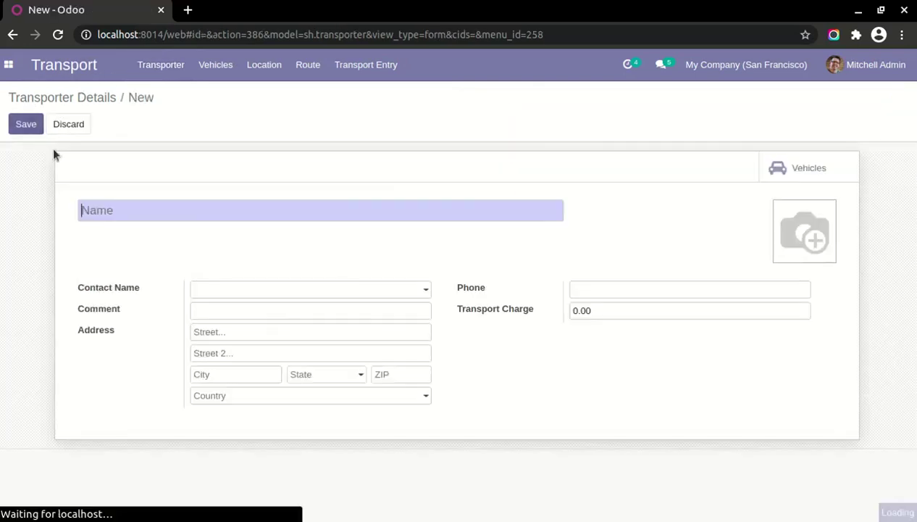
{"action": "type", "text": "Tra"}
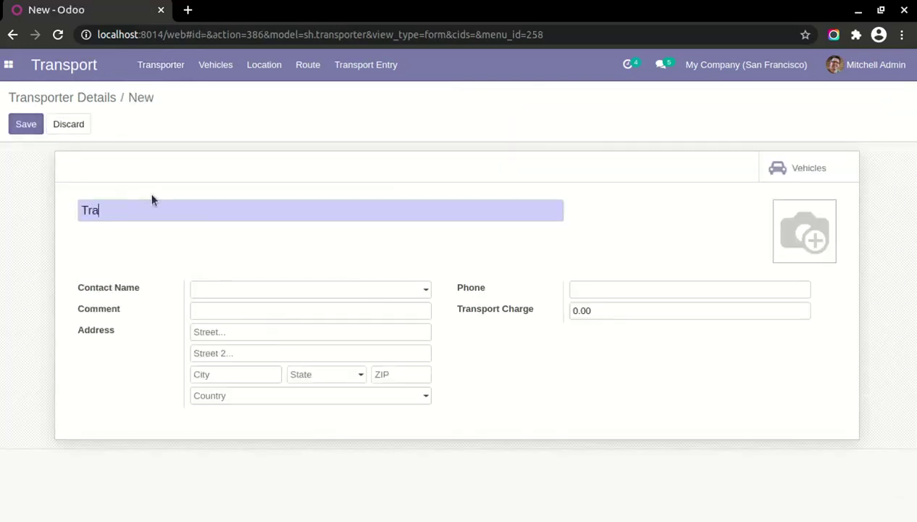
{"action": "type", "text": "nsporter-E"}
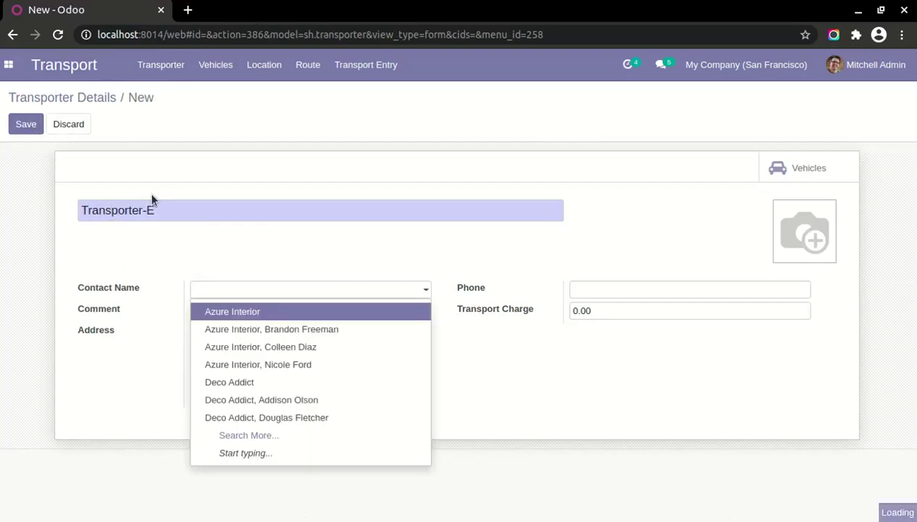
Step: Set Transporter-E's contact to the first individual contact of Azure Interior, with comment Fast Delivery and transport charge 10
{"action": "left_click", "coordinate": [293, 327]}
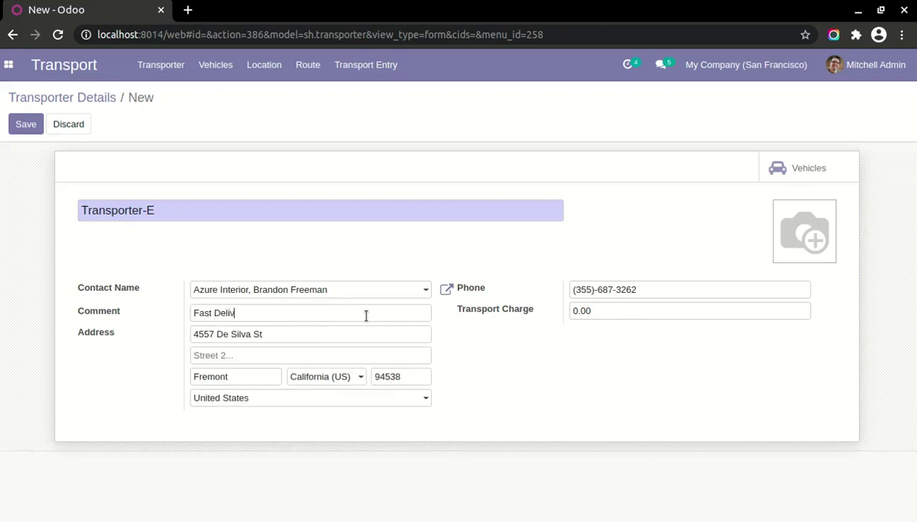
{"action": "double_click", "coordinate": [599, 310]}
{"action": "type", "text": "10"}
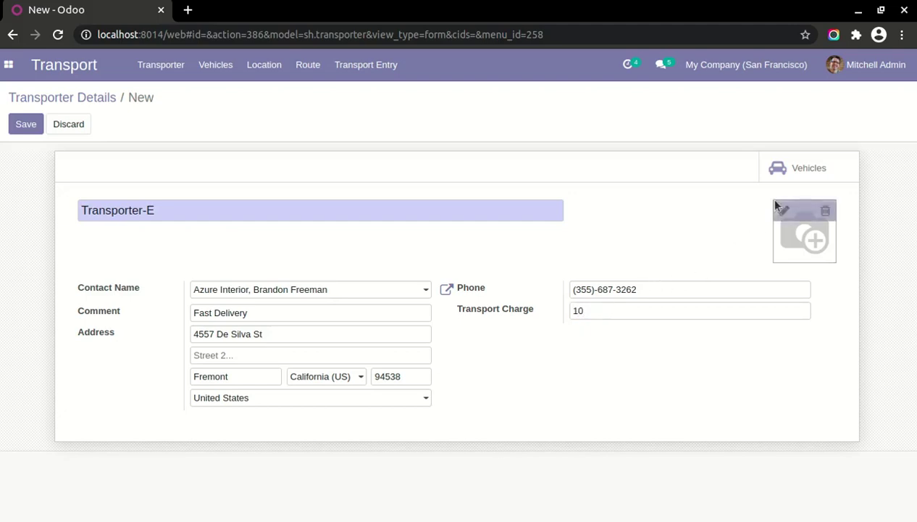
Step: Upload Image.jpg from the Desktop as Transporter-E's picture and save the transporter
{"action": "left_click", "coordinate": [784, 210]}
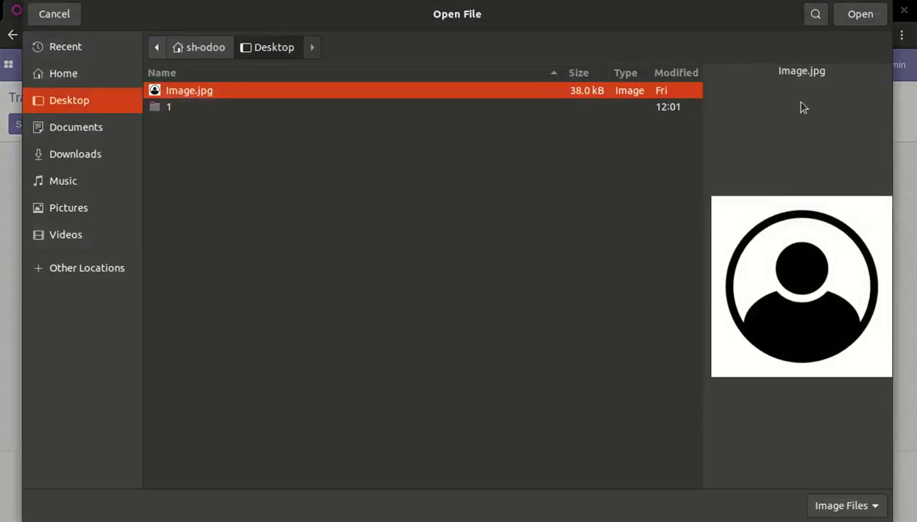
{"action": "left_click", "coordinate": [849, 19]}
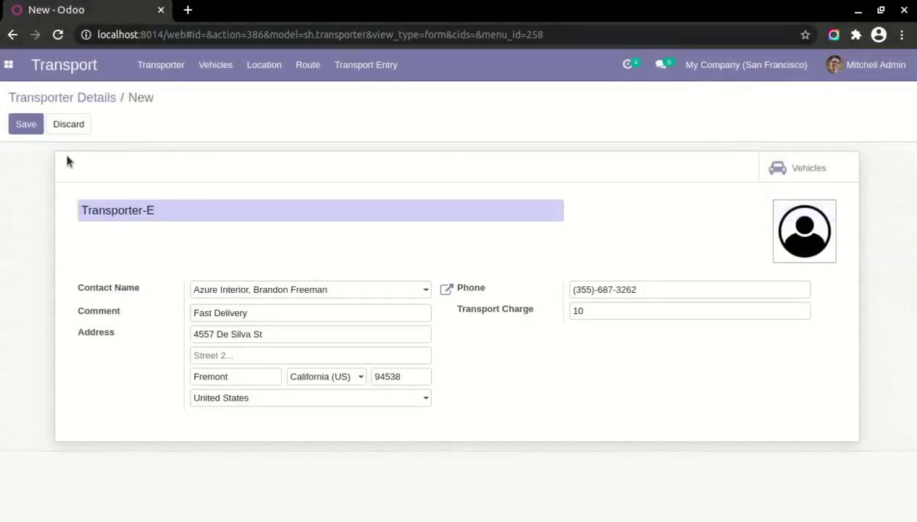
{"action": "left_click", "coordinate": [27, 125]}
Step: Create a new transport vehicle with model Audi/A1 and the first individual contact of Deco Addict as driver
{"action": "left_click", "coordinate": [215, 65]}
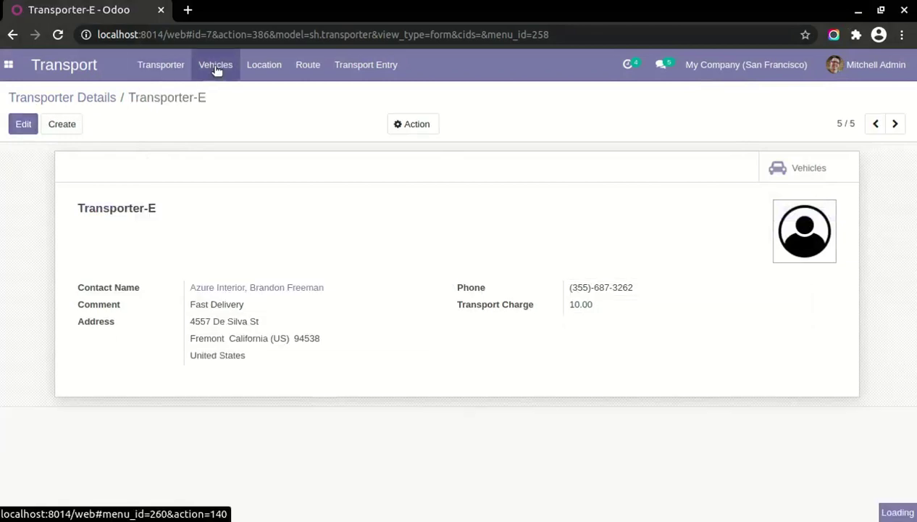
{"action": "left_click", "coordinate": [29, 124]}
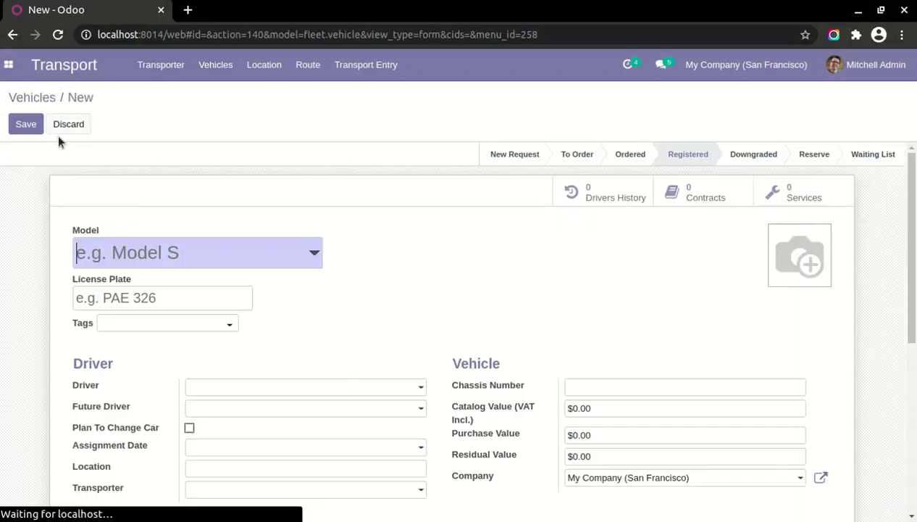
{"action": "left_click", "coordinate": [154, 253]}
{"action": "left_click", "coordinate": [148, 284]}
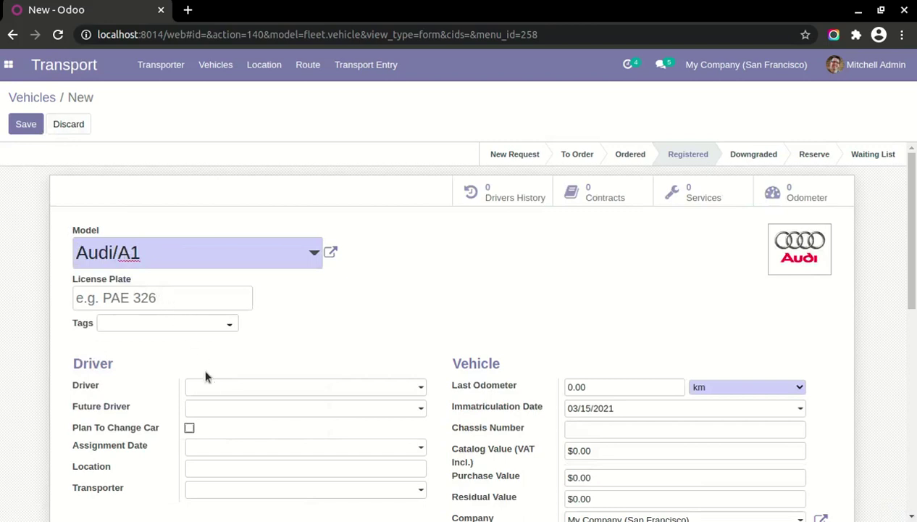
{"action": "left_click", "coordinate": [208, 389]}
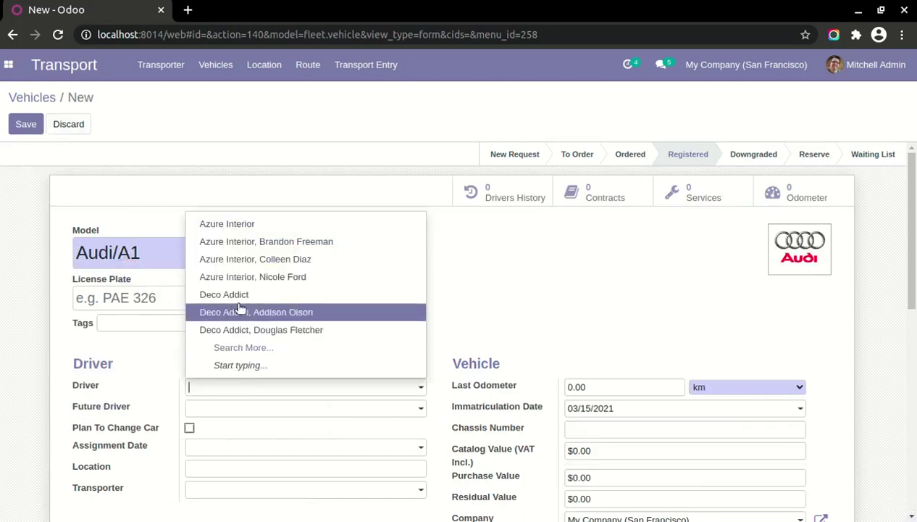
{"action": "left_click", "coordinate": [236, 309]}
Step: Assign Transporter-E as the Audi/A1 vehicle's transporter and save the vehicle
{"action": "scroll", "coordinate": [237, 304], "scroll_direction": "down", "scroll_amount": 3}
{"action": "left_click", "coordinate": [235, 379]}
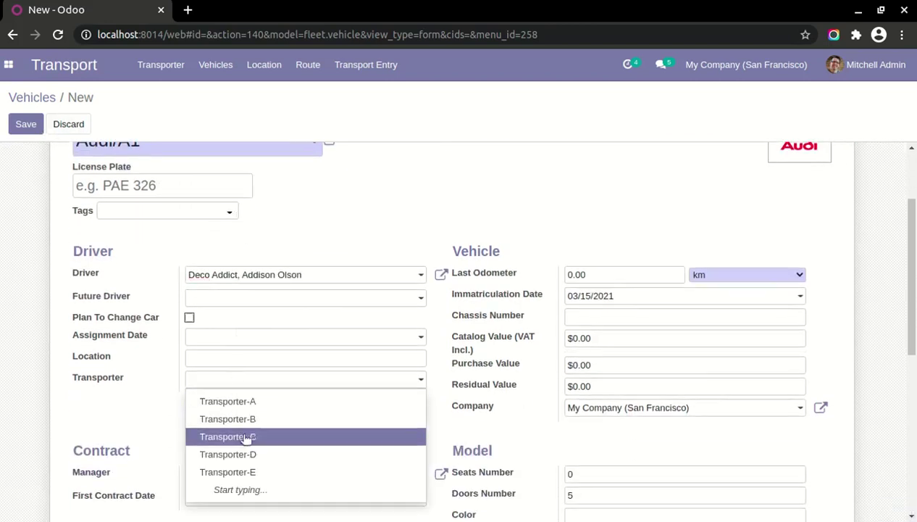
{"action": "left_click", "coordinate": [250, 473]}
{"action": "scroll", "coordinate": [261, 431], "scroll_direction": "up", "scroll_amount": 3}
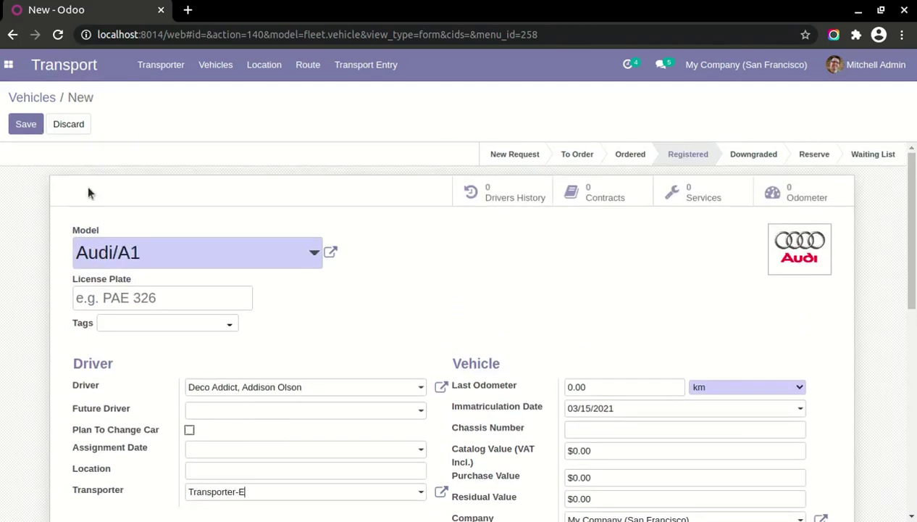
{"action": "left_click", "coordinate": [26, 124]}
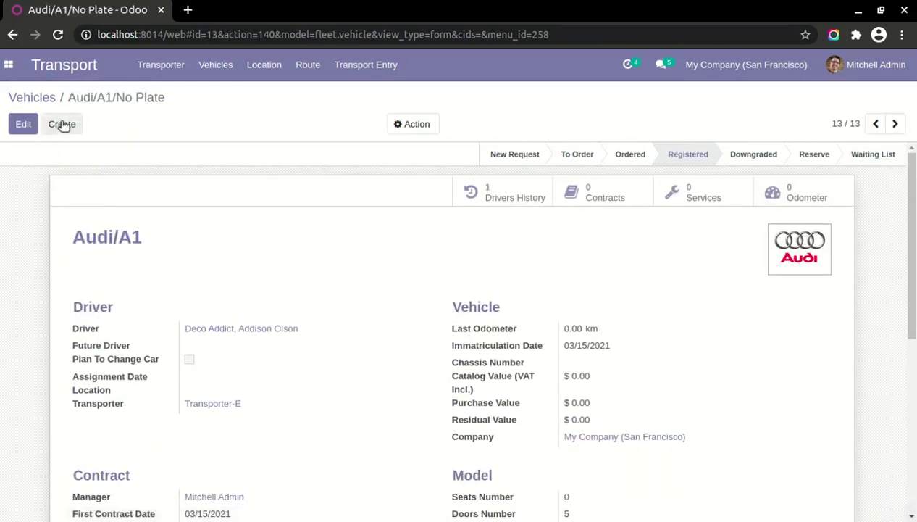
Step: Add London and Paris as new transport locations and save them
{"action": "left_click", "coordinate": [264, 64]}
{"action": "left_click", "coordinate": [29, 124]}
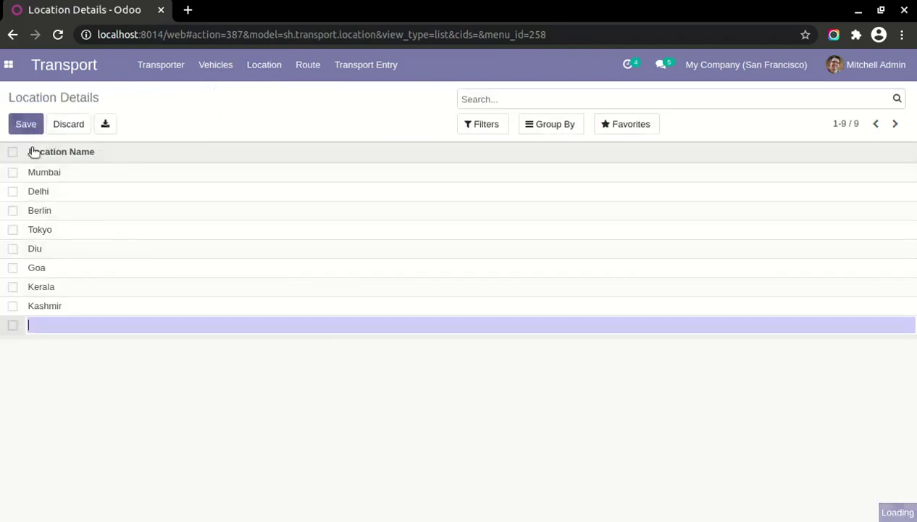
{"action": "type", "text": "London"}
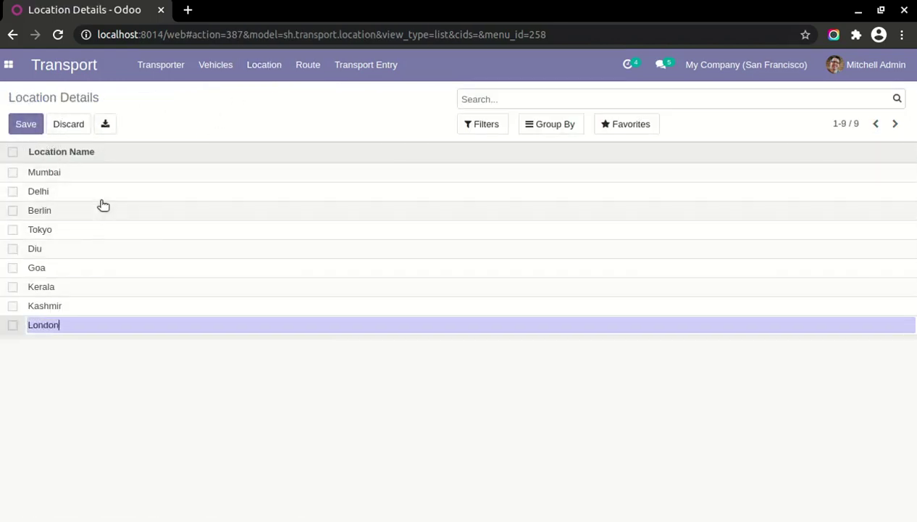
{"action": "key", "text": "Return"}
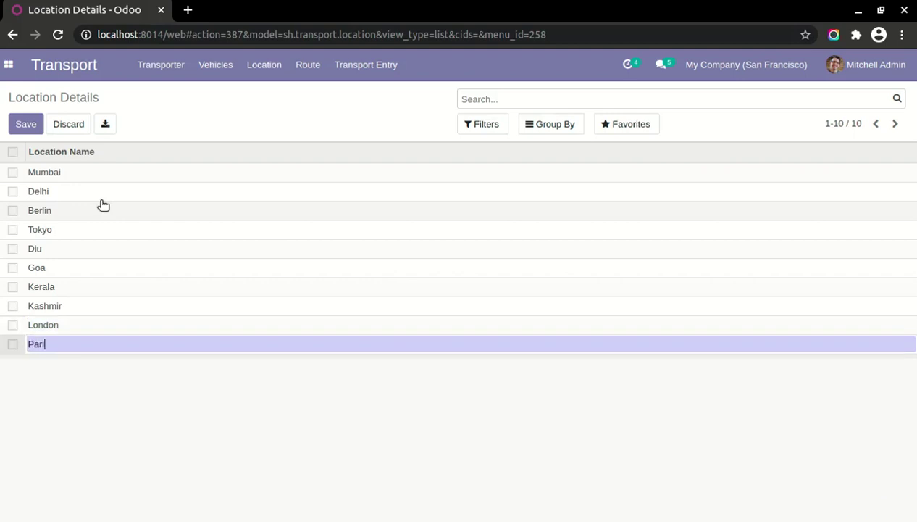
{"action": "type", "text": "Paris"}
{"action": "left_click", "coordinate": [26, 124]}
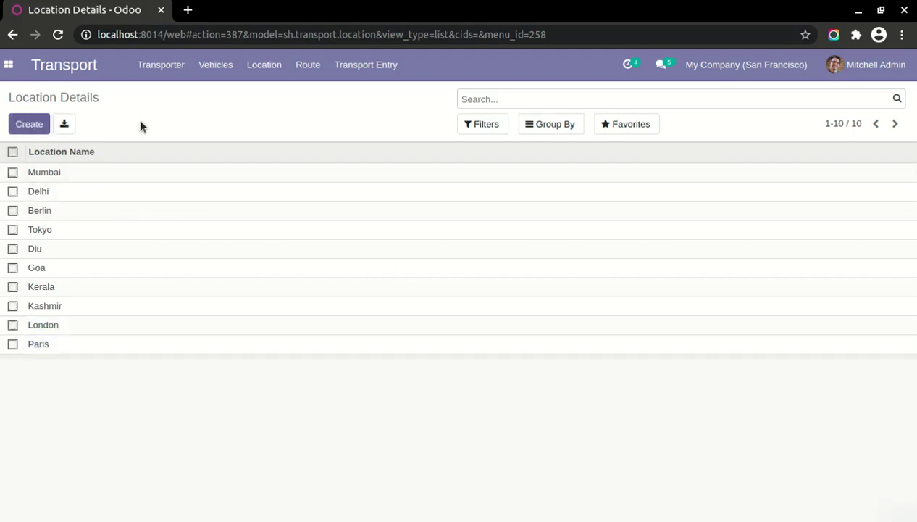
Step: Create a new transport route named London-Paris and assign it to Transporter-E
{"action": "left_click", "coordinate": [303, 71]}
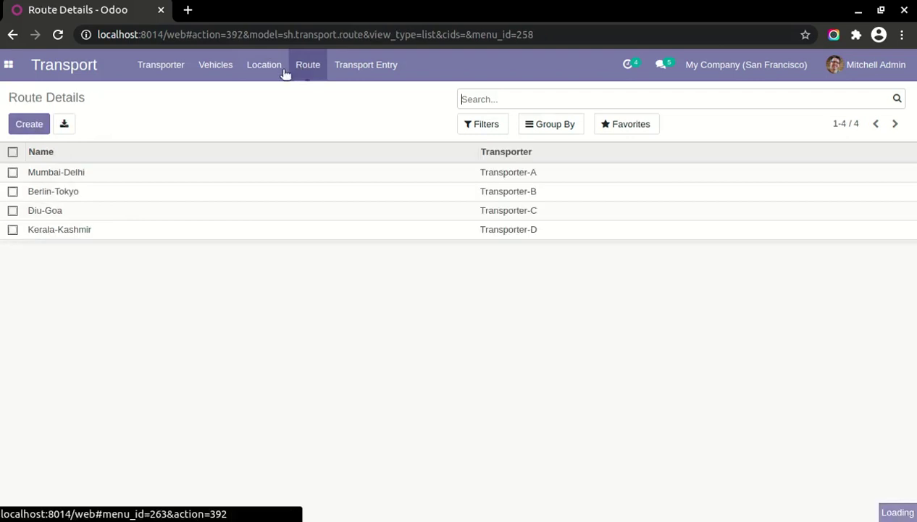
{"action": "left_click", "coordinate": [25, 126]}
{"action": "left_click", "coordinate": [252, 178]}
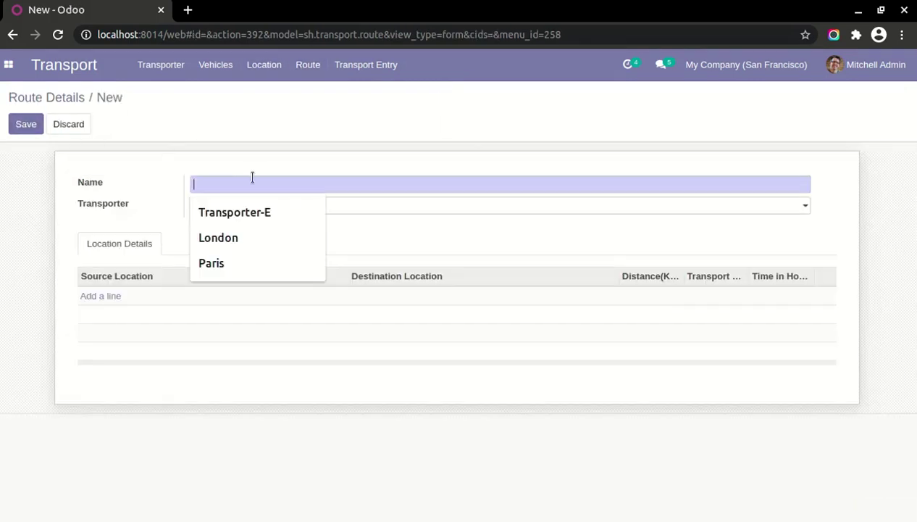
{"action": "left_click", "coordinate": [265, 239]}
{"action": "type", "text": "-P"}
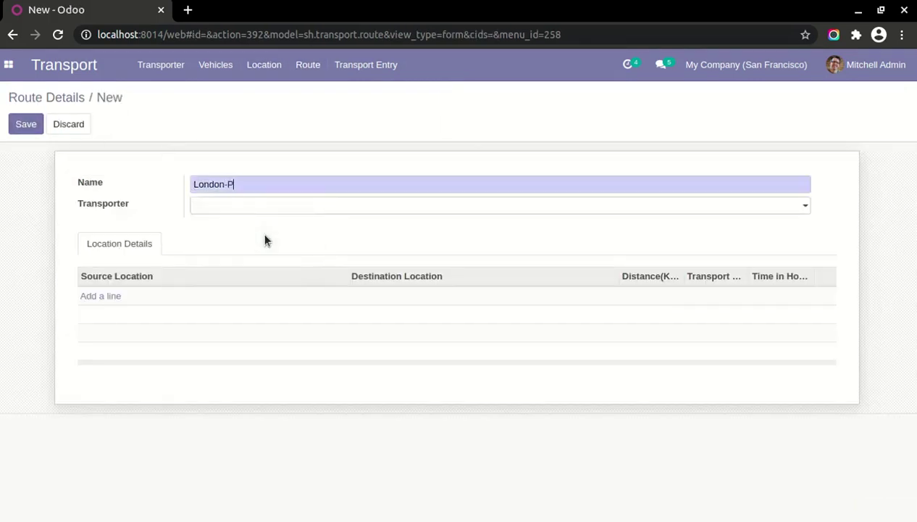
{"action": "type", "text": "aris"}
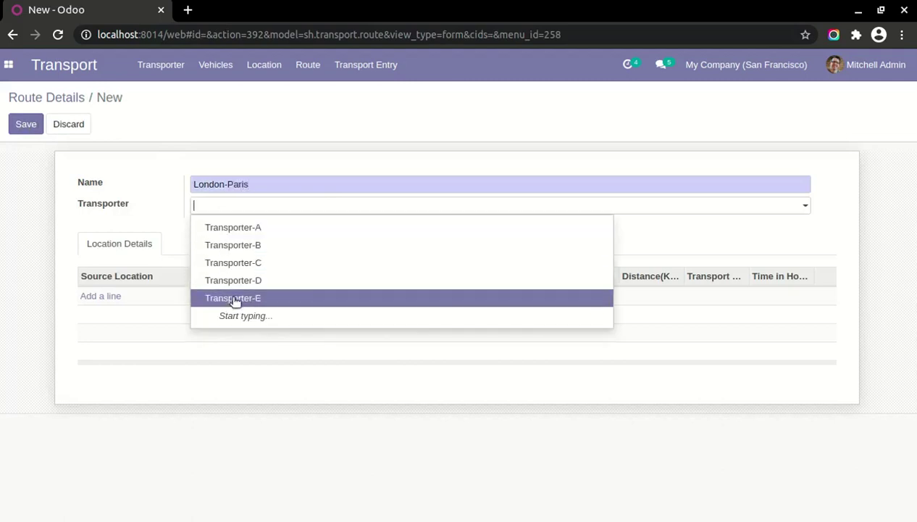
{"action": "left_click", "coordinate": [235, 298]}
Step: Add a location line to the route with source London and destination Paris
{"action": "left_click", "coordinate": [109, 299]}
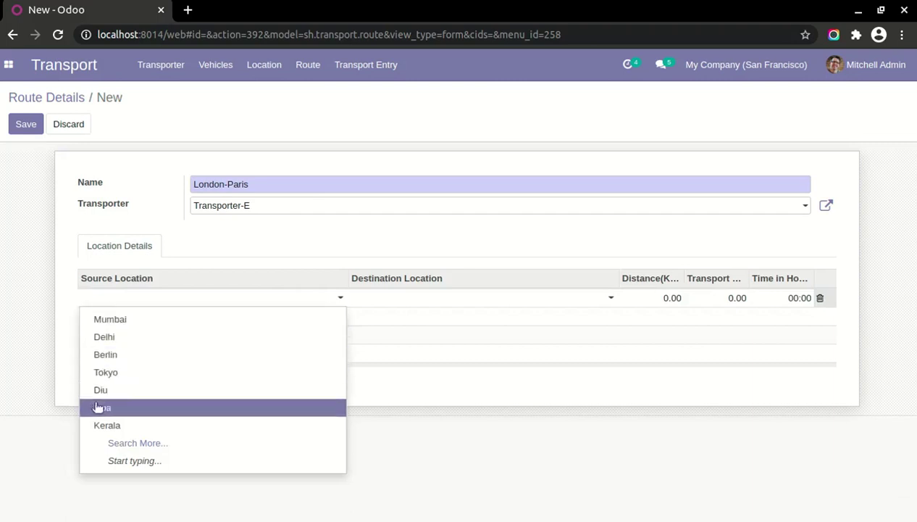
{"action": "left_click", "coordinate": [104, 443]}
{"action": "left_click", "coordinate": [125, 336]}
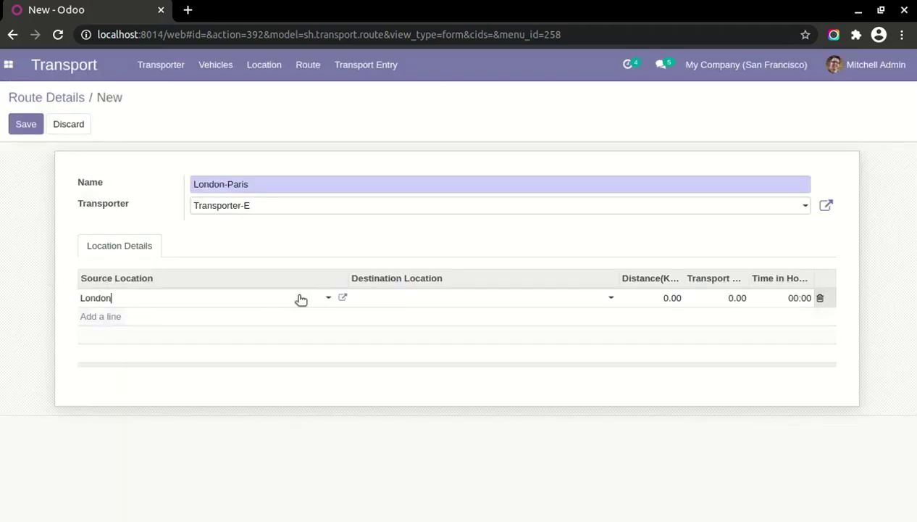
{"action": "left_click", "coordinate": [398, 299]}
{"action": "left_click", "coordinate": [406, 443]}
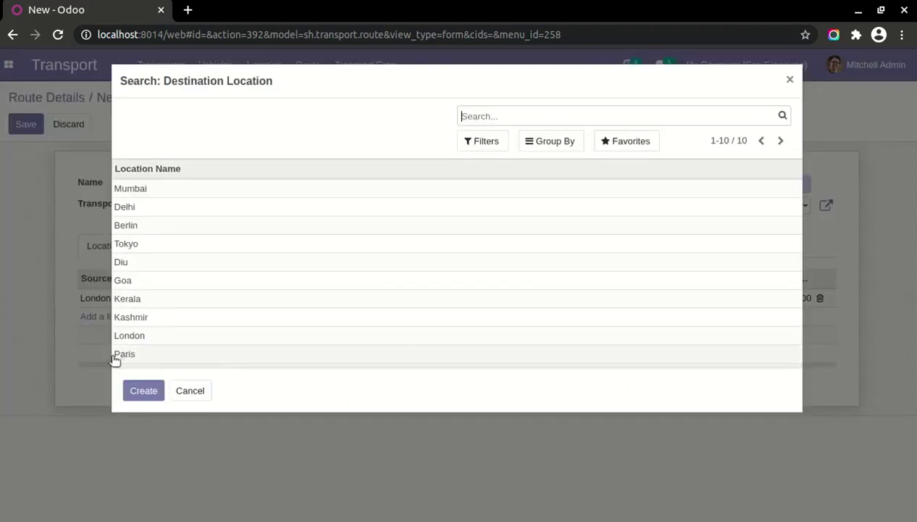
{"action": "left_click", "coordinate": [123, 356]}
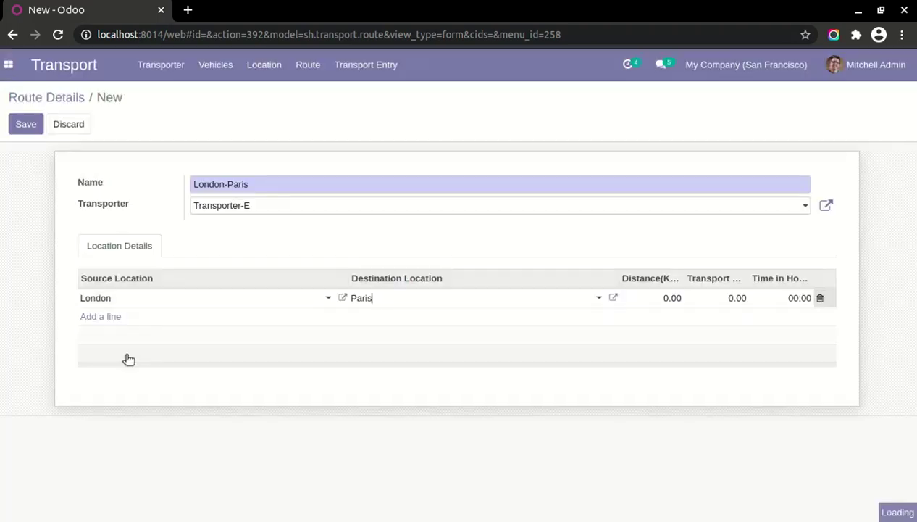
Step: Set the route line's distance to 200 km, transport charge to 30 and time to 3 hours, and save the route
{"action": "left_click", "coordinate": [673, 297]}
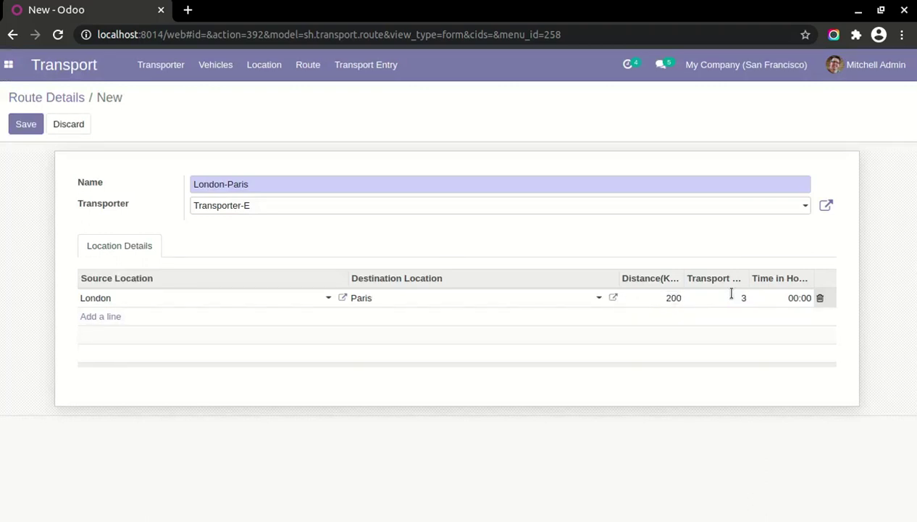
{"action": "left_click", "coordinate": [798, 296]}
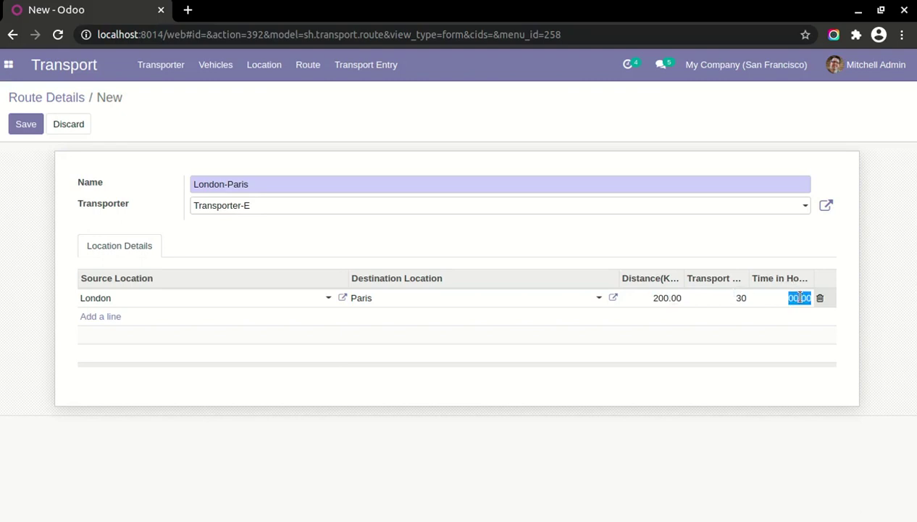
{"action": "type", "text": "3"}
{"action": "left_click", "coordinate": [333, 241]}
{"action": "left_click", "coordinate": [29, 124]}
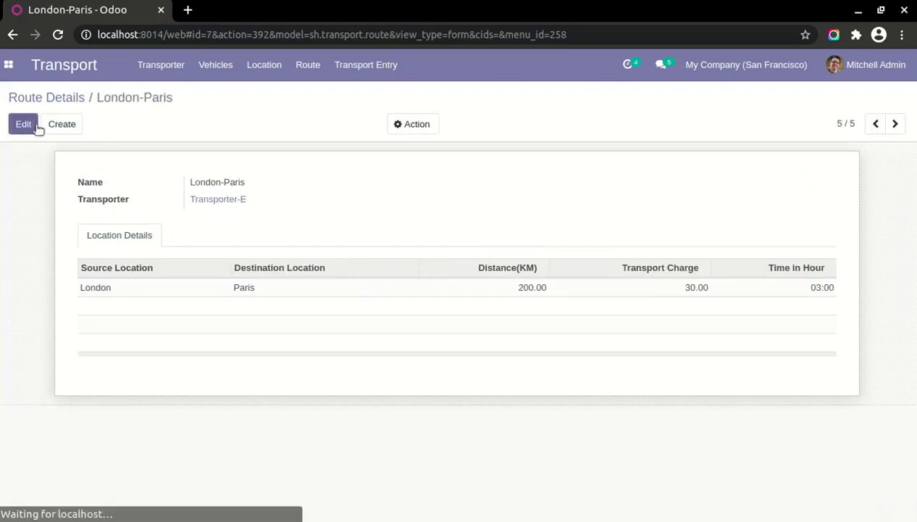
Step: Review the list of routes and view the transporters as kanban cards
{"action": "left_click", "coordinate": [317, 70]}
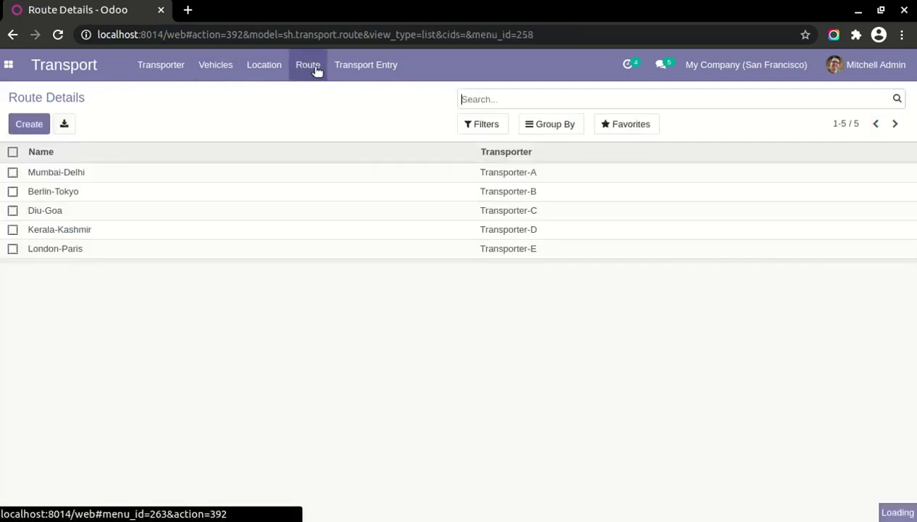
{"action": "left_click", "coordinate": [162, 65]}
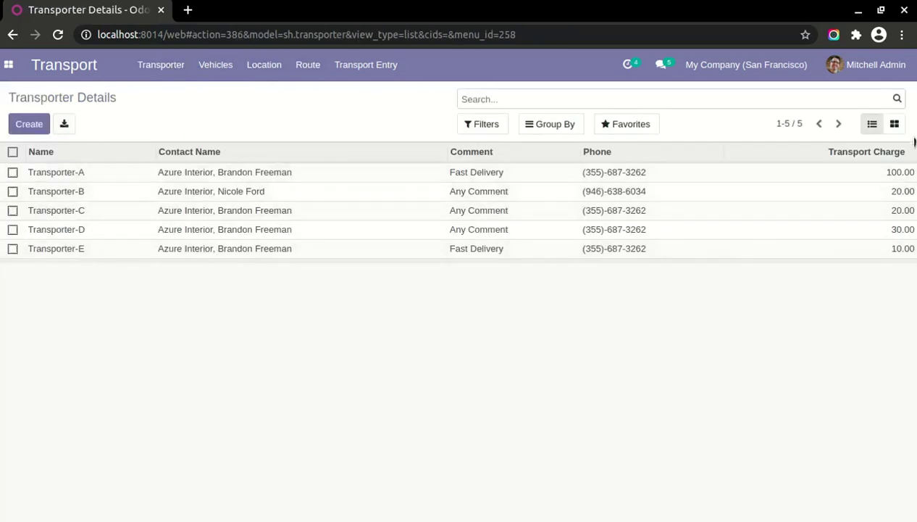
{"action": "left_click", "coordinate": [893, 124]}
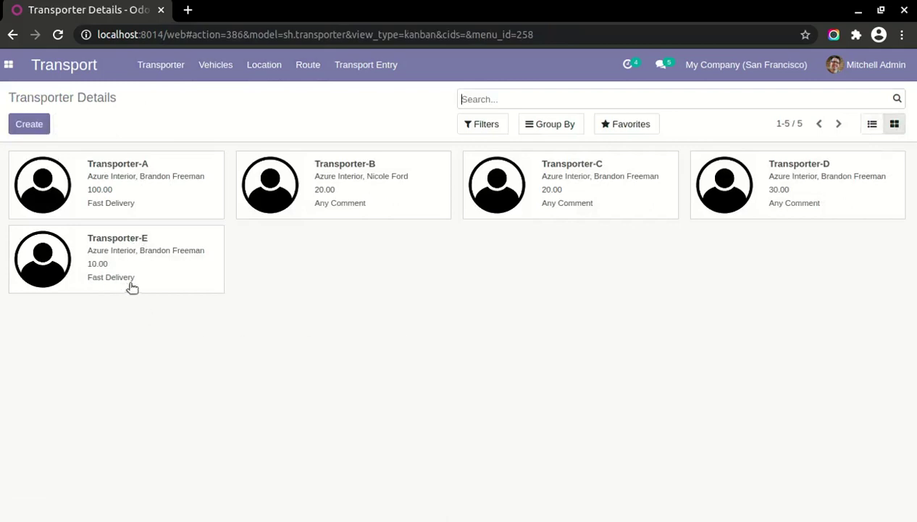
Step: Create a new quotation in Sales for the Azure Interior contact and add the black custom Customizable Desk [DESK0006] as a product line
{"action": "left_click", "coordinate": [9, 65]}
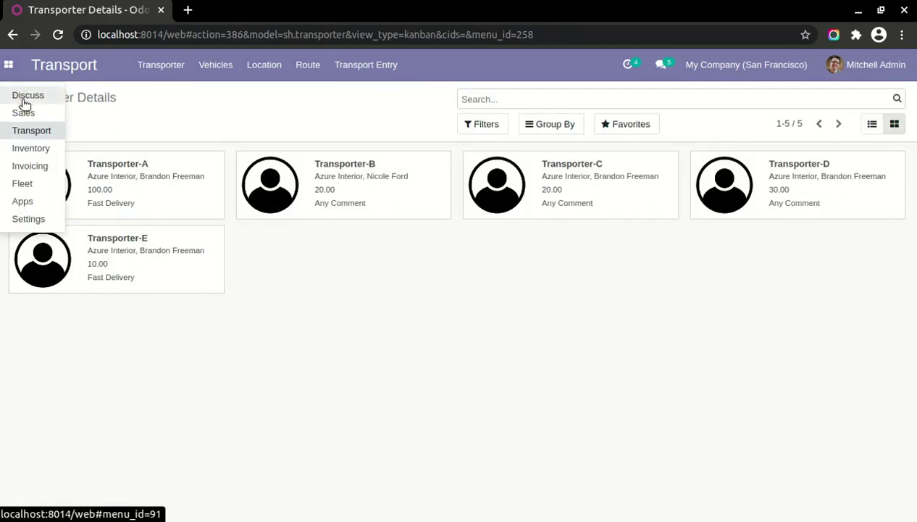
{"action": "left_click", "coordinate": [40, 126]}
{"action": "left_click", "coordinate": [33, 124]}
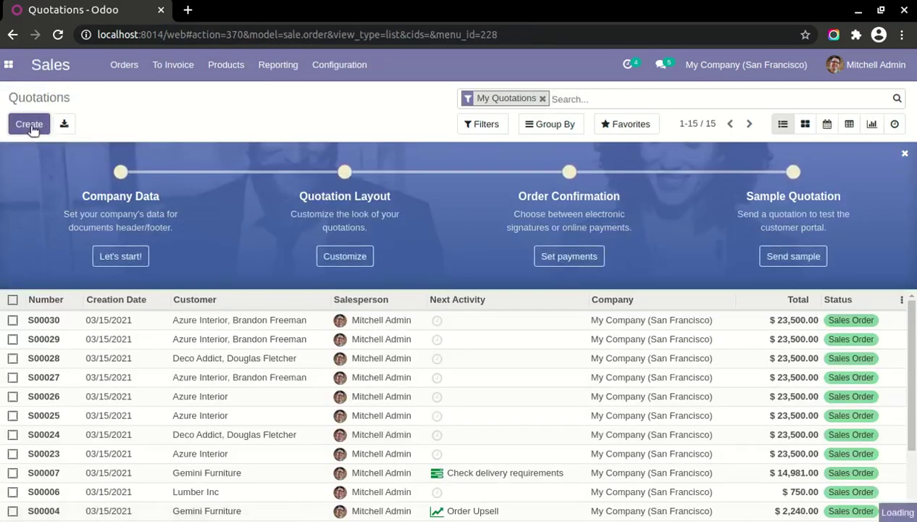
{"action": "left_click", "coordinate": [219, 274]}
{"action": "left_click", "coordinate": [253, 334]}
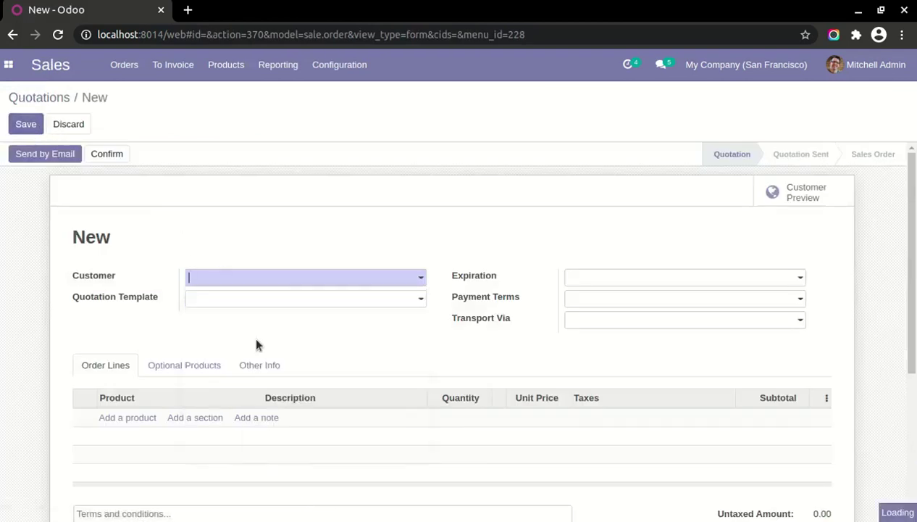
{"action": "left_click", "coordinate": [126, 417]}
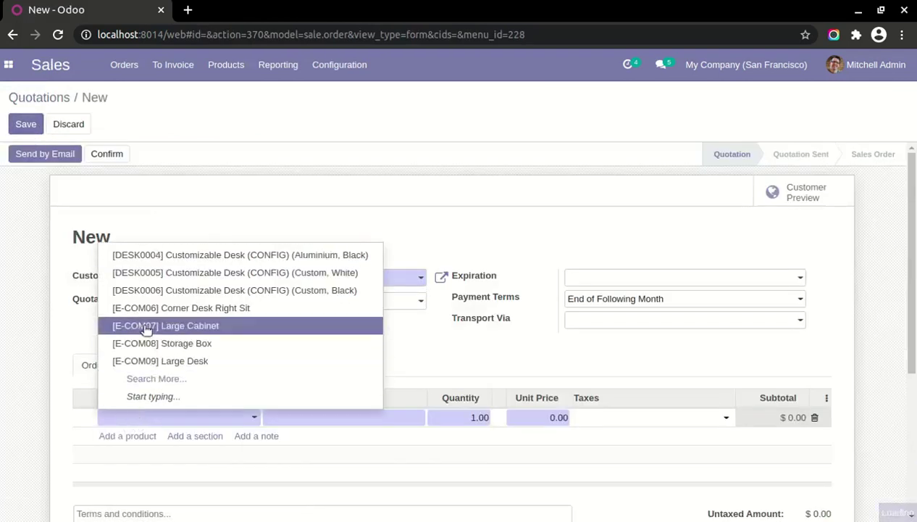
Step: Set the quotation's Transport Via to Transporter-E and confirm it as a sales order
{"action": "left_click", "coordinate": [580, 326]}
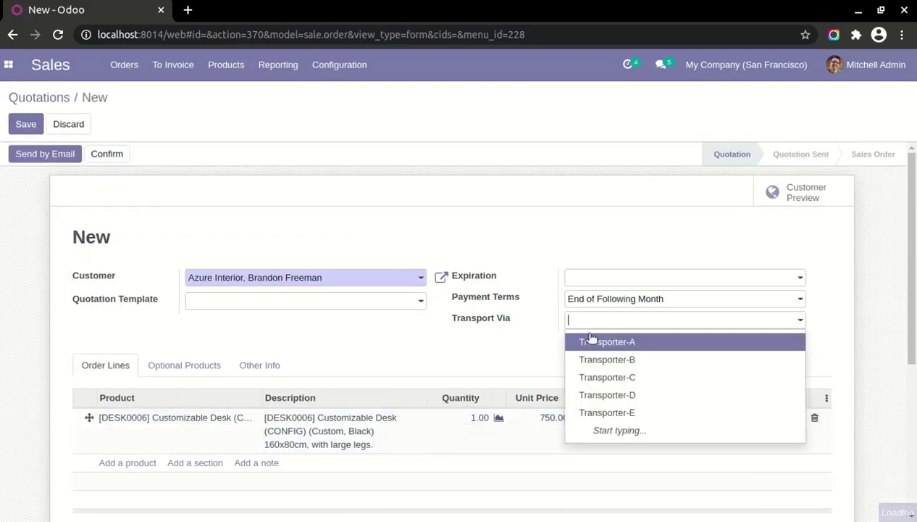
{"action": "left_click", "coordinate": [610, 413]}
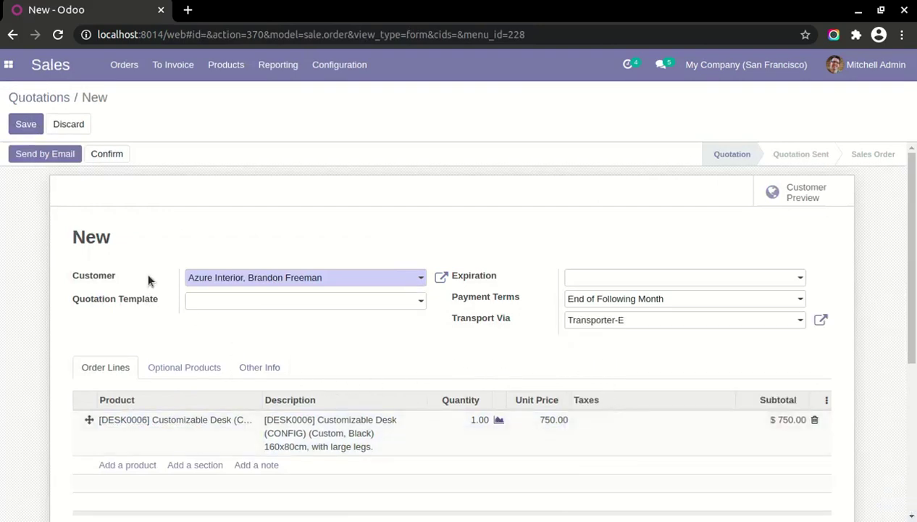
{"action": "left_click", "coordinate": [113, 153]}
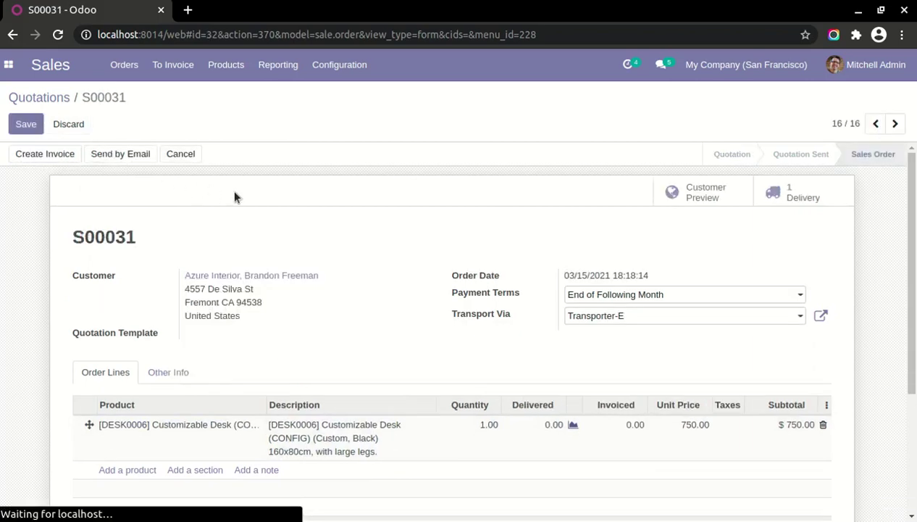
Step: Open the order's delivery for editing, set its route to London-Paris and check the route's location entries
{"action": "left_click", "coordinate": [808, 188]}
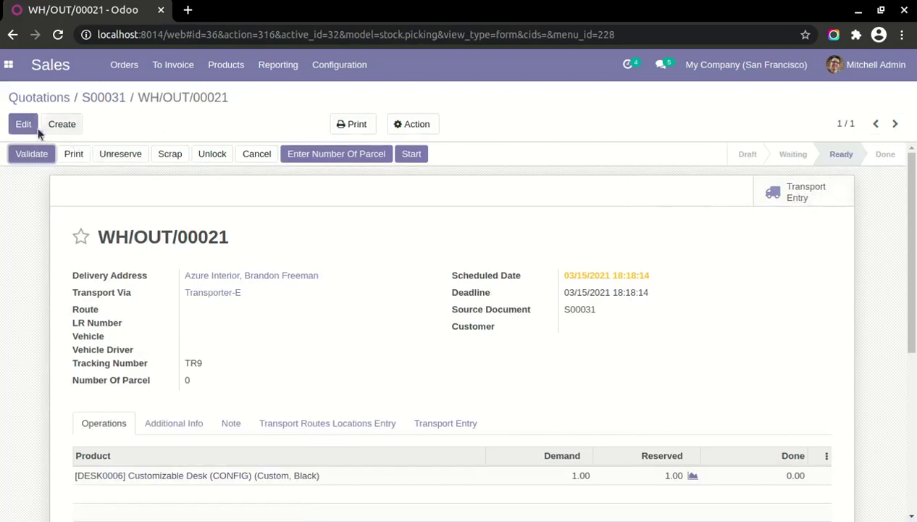
{"action": "left_click", "coordinate": [27, 127]}
{"action": "scroll", "coordinate": [169, 266], "scroll_direction": "down", "scroll_amount": 1}
{"action": "left_click", "coordinate": [202, 250]}
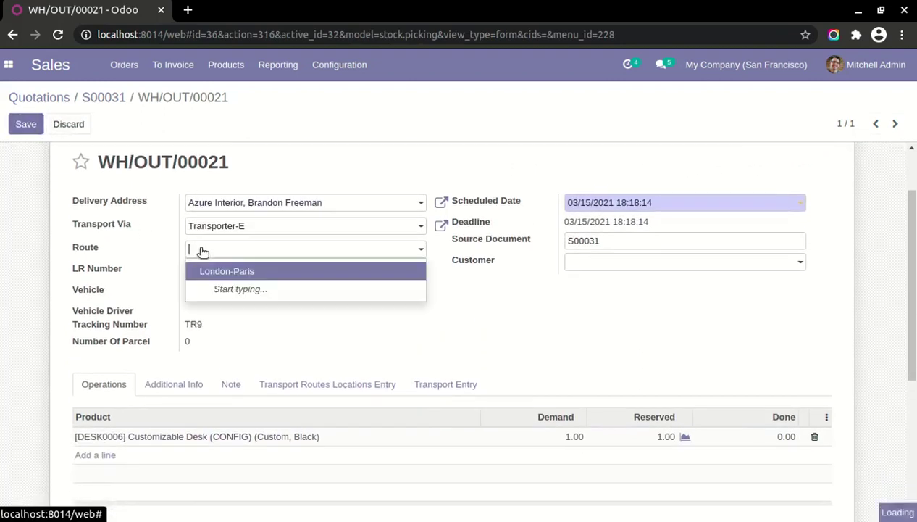
{"action": "left_click", "coordinate": [218, 273]}
{"action": "scroll", "coordinate": [246, 304], "scroll_direction": "down", "scroll_amount": 1}
{"action": "left_click", "coordinate": [277, 313]}
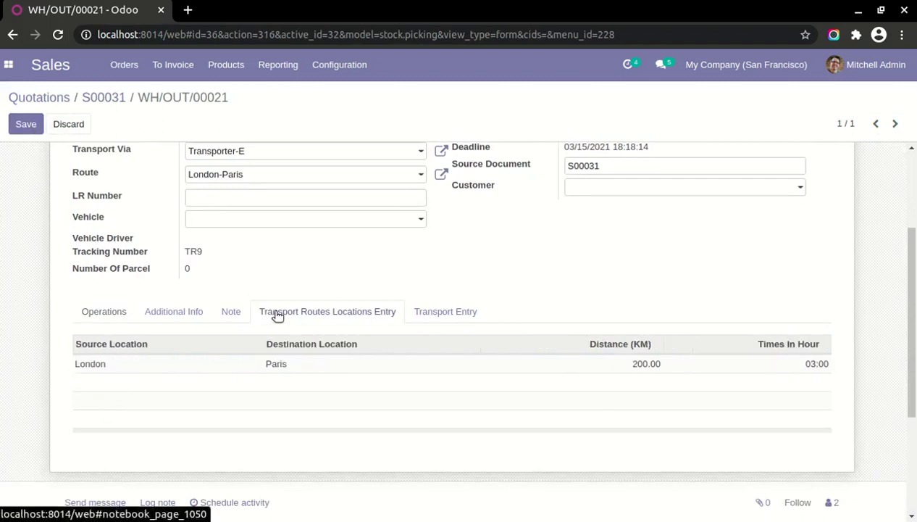
Step: Set the delivery's customer to the Azure Interior contact, its LR number to LR-998 and its vehicle to Audi/A1/No Plate
{"action": "scroll", "coordinate": [601, 355], "scroll_direction": "up", "scroll_amount": 2}
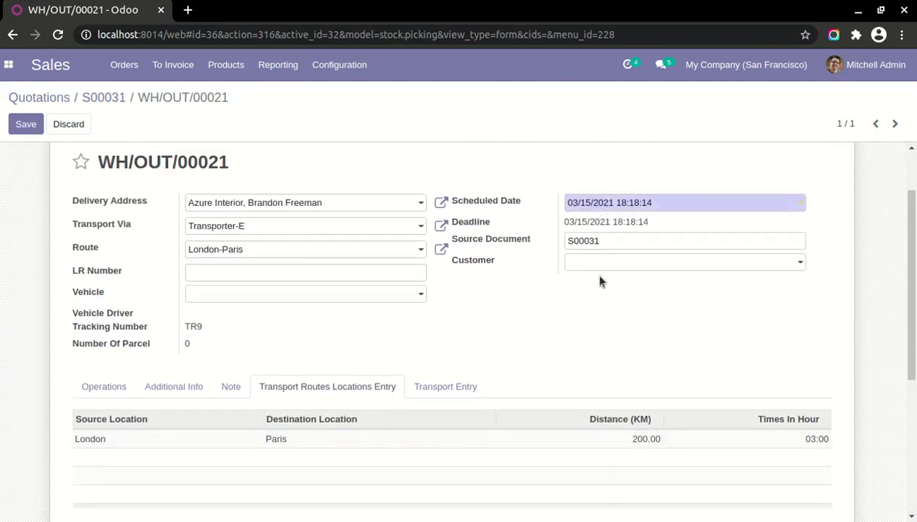
{"action": "left_click", "coordinate": [599, 263]}
{"action": "left_click", "coordinate": [594, 299]}
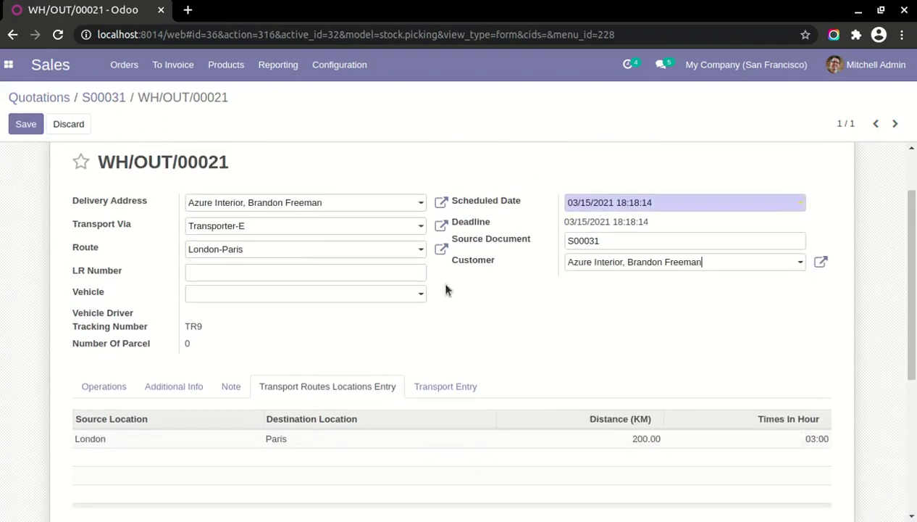
{"action": "left_click", "coordinate": [388, 293]}
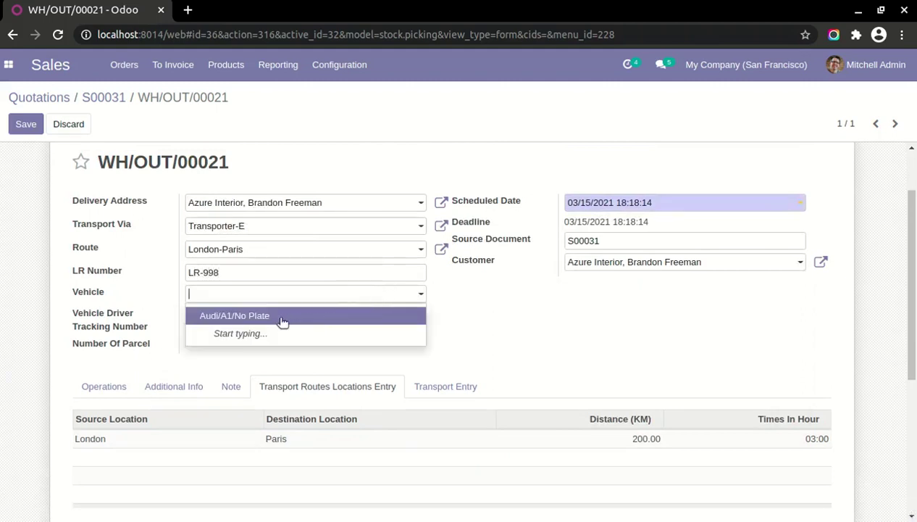
{"action": "left_click", "coordinate": [282, 317]}
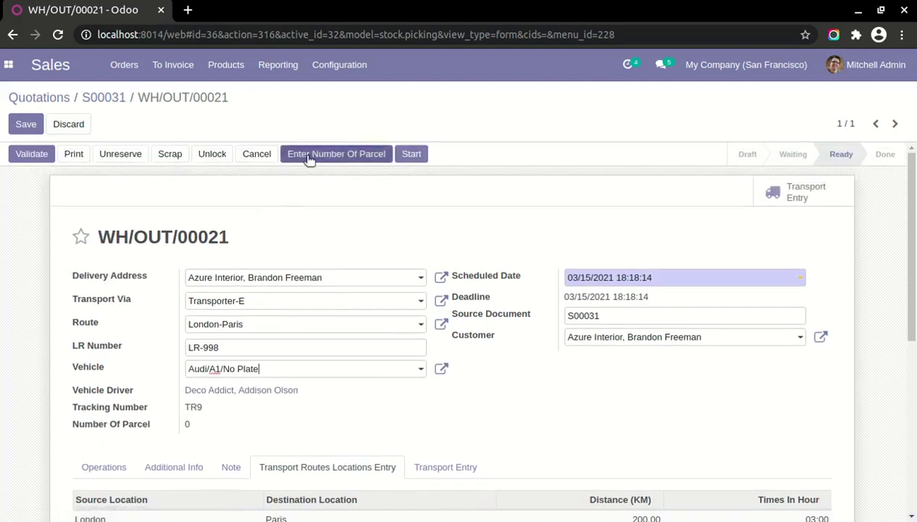
Step: Enter 11 as the delivery's number of parcels
{"action": "left_click", "coordinate": [310, 156]}
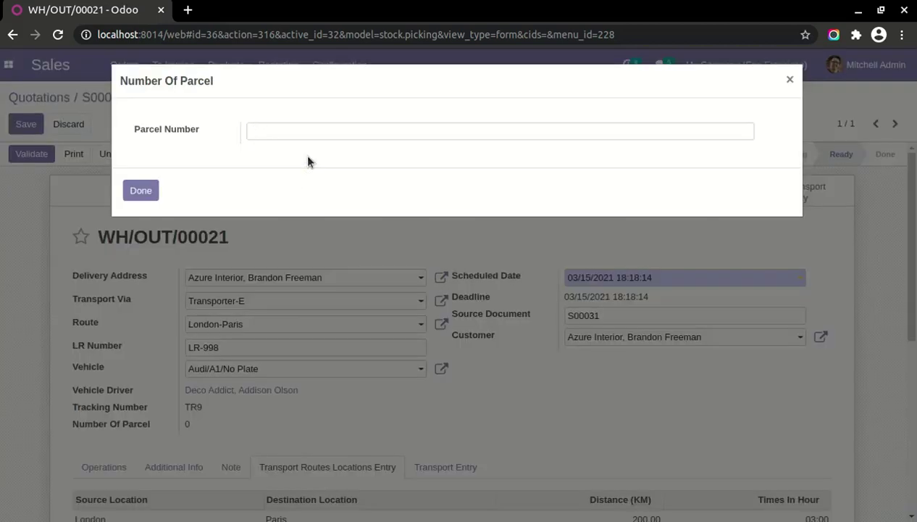
{"action": "type", "text": "11"}
{"action": "left_click", "coordinate": [152, 189]}
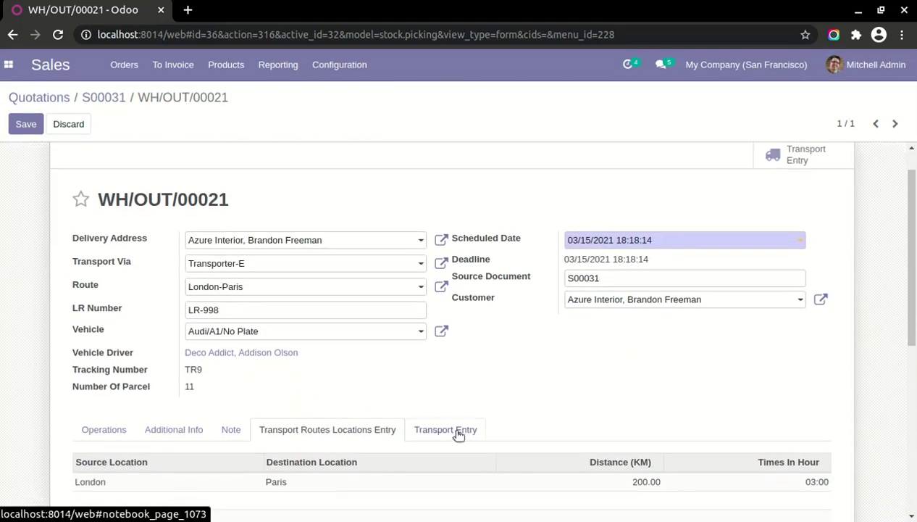
Step: Start the delivery's transport and check the resulting transport entry line
{"action": "left_click", "coordinate": [457, 429]}
{"action": "left_click", "coordinate": [412, 155]}
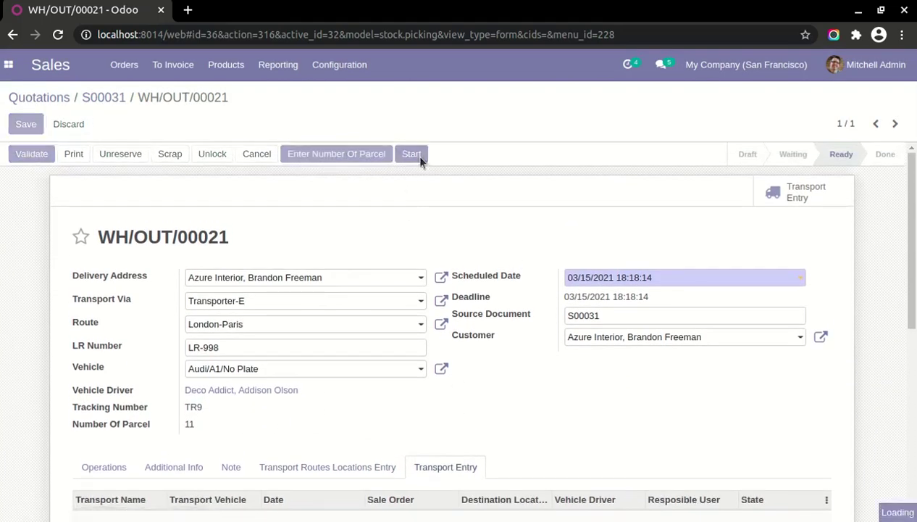
{"action": "scroll", "coordinate": [174, 402], "scroll_direction": "down", "scroll_amount": 2}
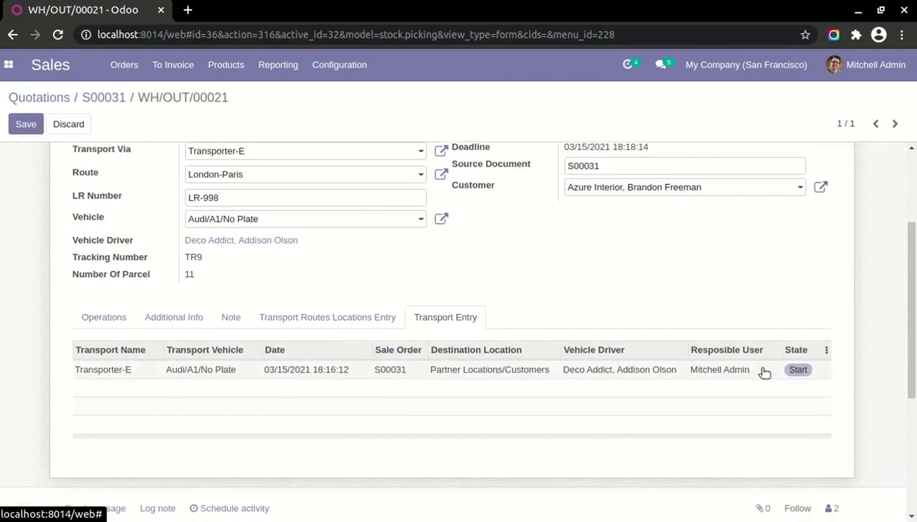
{"action": "scroll", "coordinate": [757, 348], "scroll_direction": "up", "scroll_amount": 3}
Step: Open the delivery's linked transport entry for Transporter-E and start its trip
{"action": "left_click", "coordinate": [786, 186]}
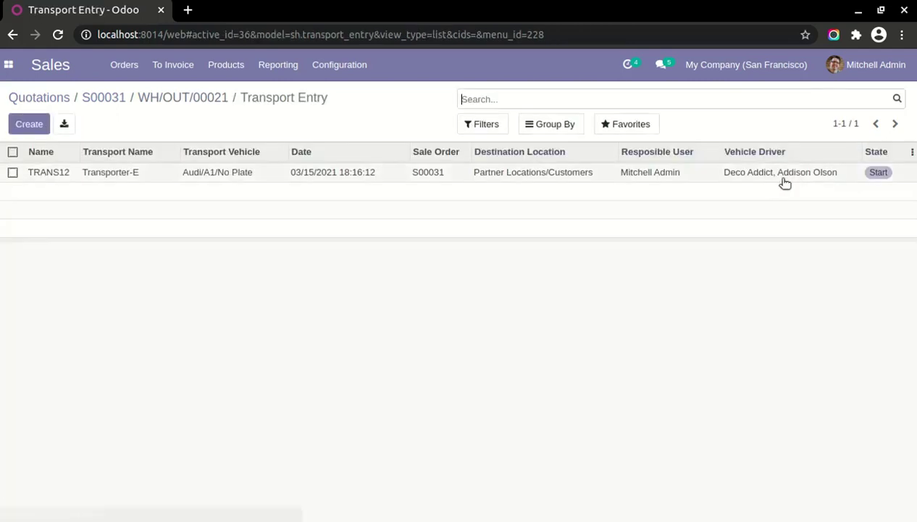
{"action": "left_click", "coordinate": [125, 175]}
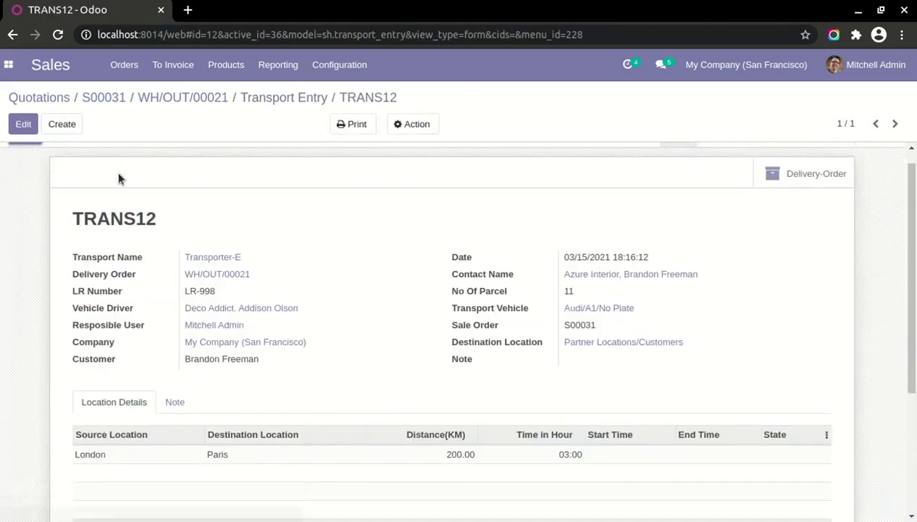
{"action": "scroll", "coordinate": [117, 178], "scroll_direction": "up", "scroll_amount": 1}
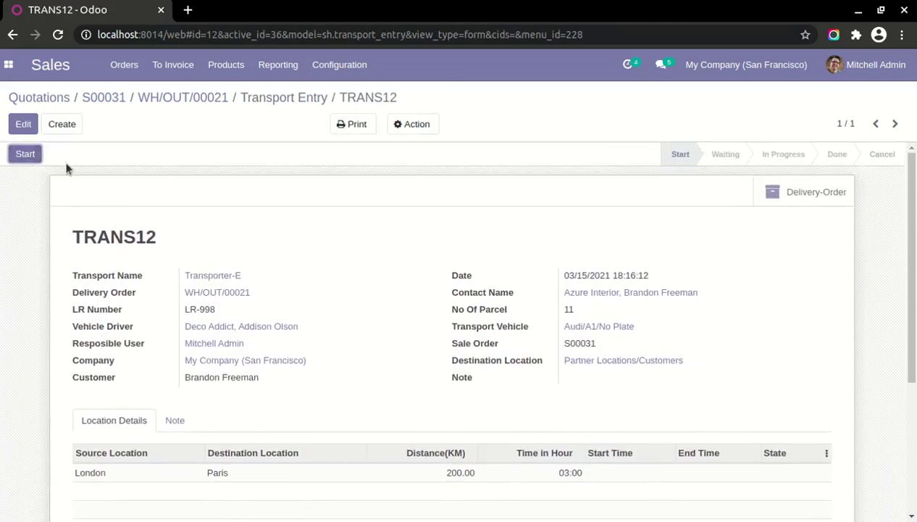
{"action": "left_click", "coordinate": [36, 156]}
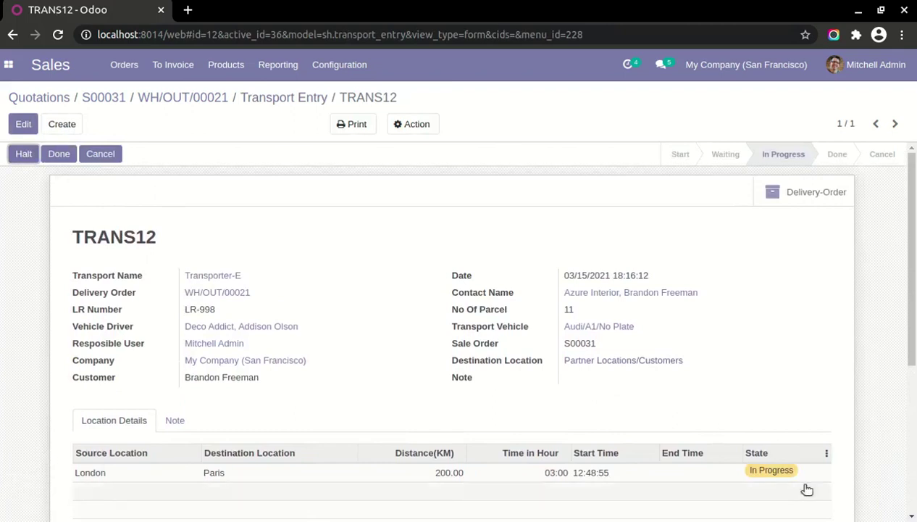
Step: Halt and resume the London to Paris trip, and cancel it
{"action": "left_click", "coordinate": [22, 153]}
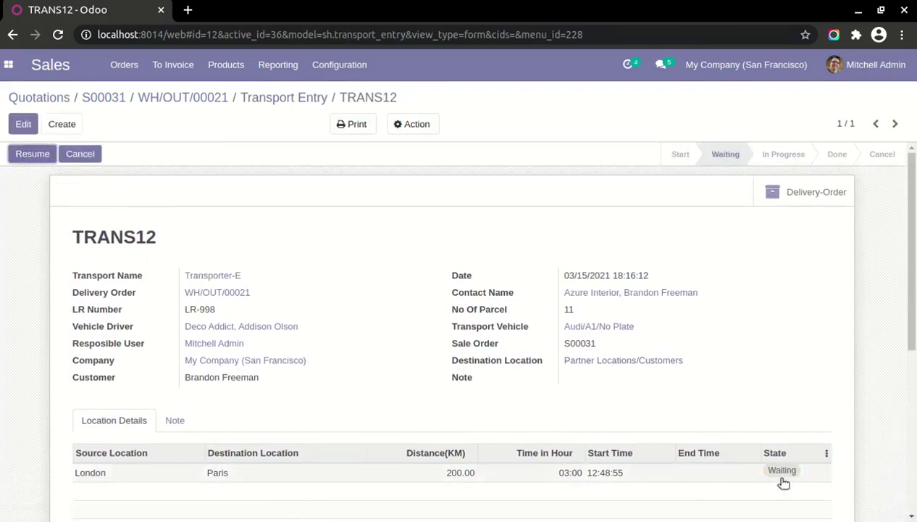
{"action": "left_click", "coordinate": [27, 153]}
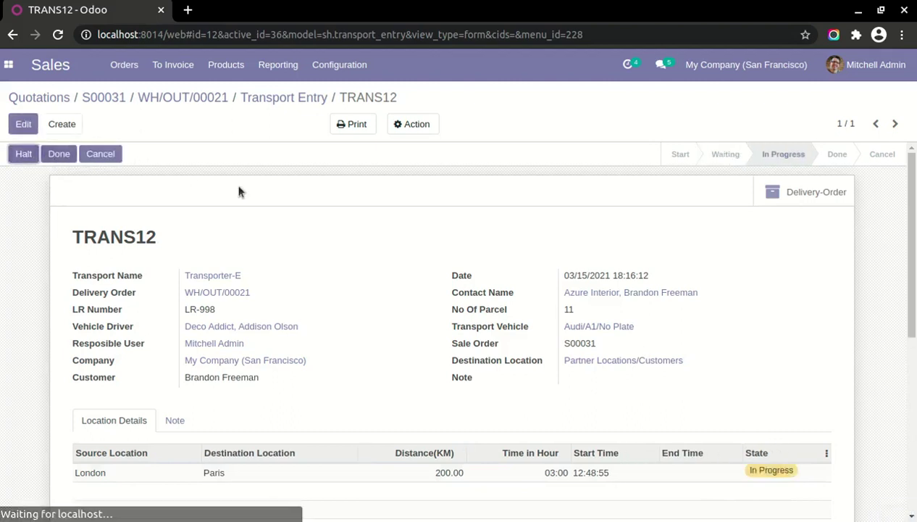
{"action": "left_click", "coordinate": [115, 158]}
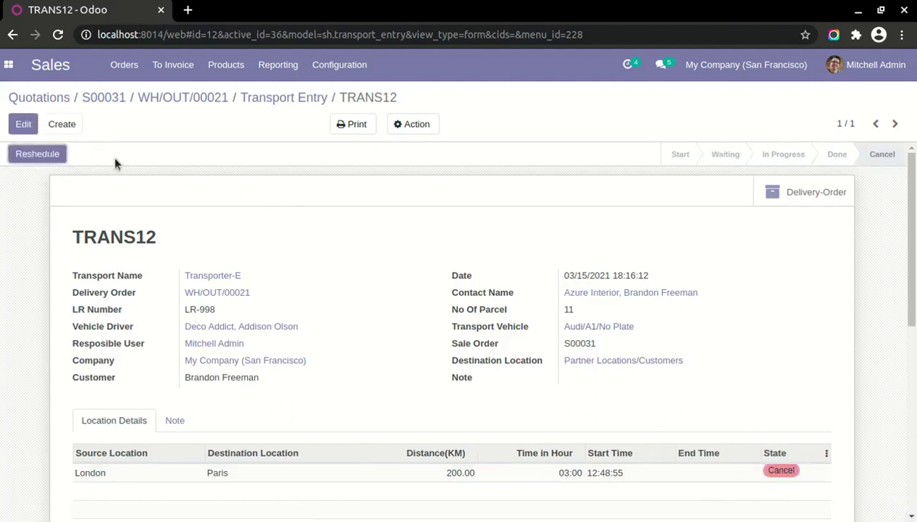
Step: Reschedule the cancelled trip to 03/06/2021 18:19:07
{"action": "left_click", "coordinate": [38, 153]}
{"action": "left_click", "coordinate": [256, 133]}
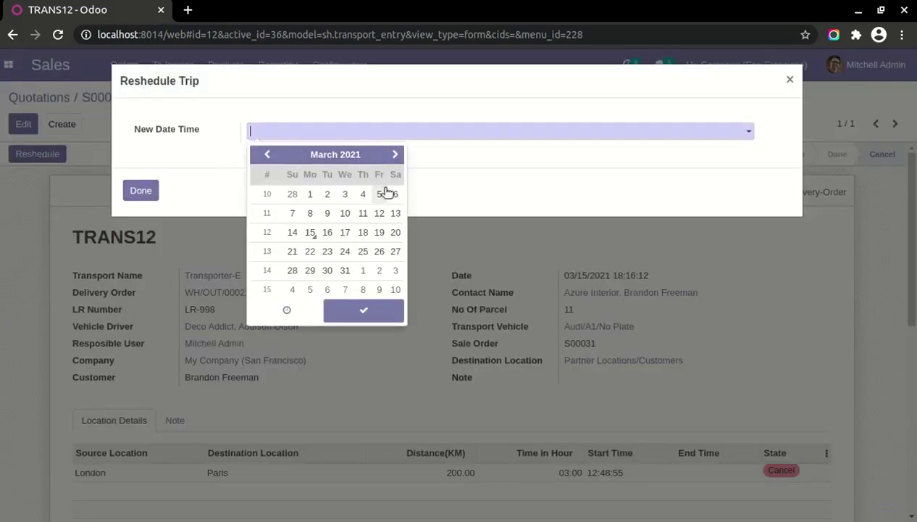
{"action": "left_click", "coordinate": [389, 193]}
{"action": "left_click", "coordinate": [391, 312]}
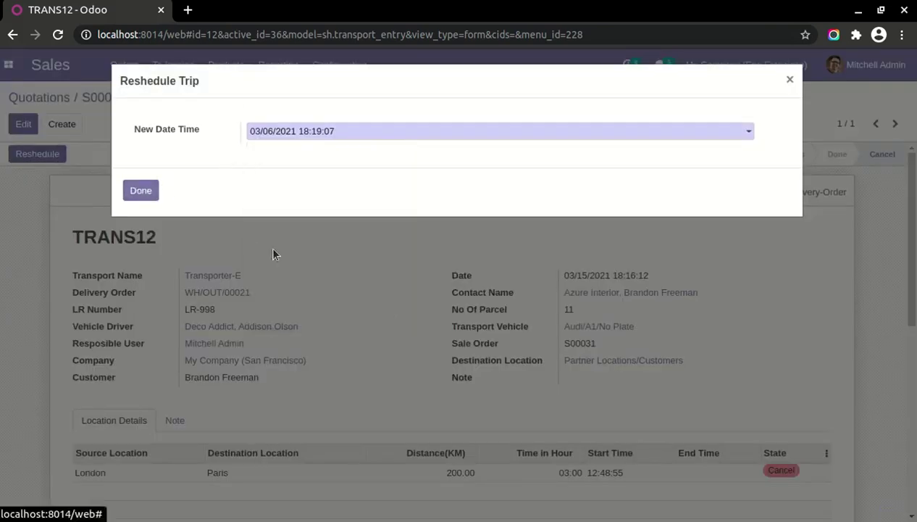
{"action": "left_click", "coordinate": [140, 190]}
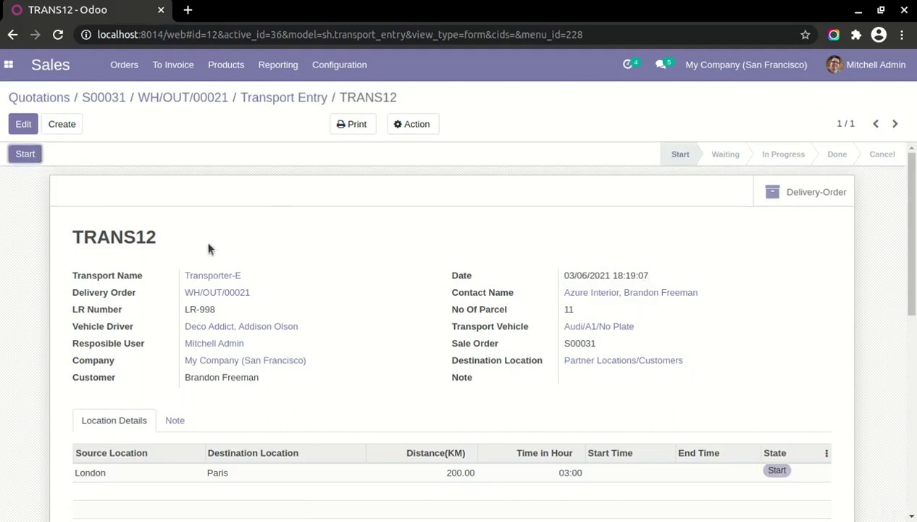
Step: Start the rescheduled trip and mark it as done
{"action": "left_click", "coordinate": [35, 157]}
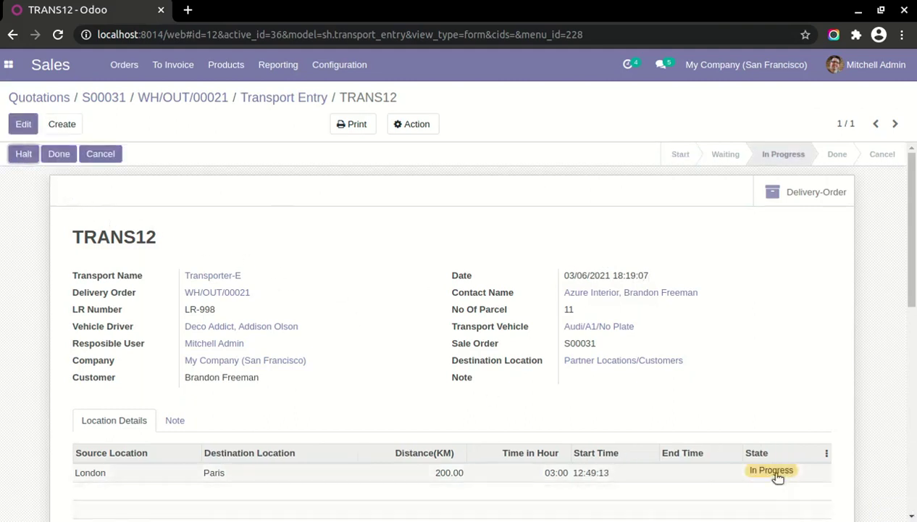
{"action": "left_click", "coordinate": [61, 155]}
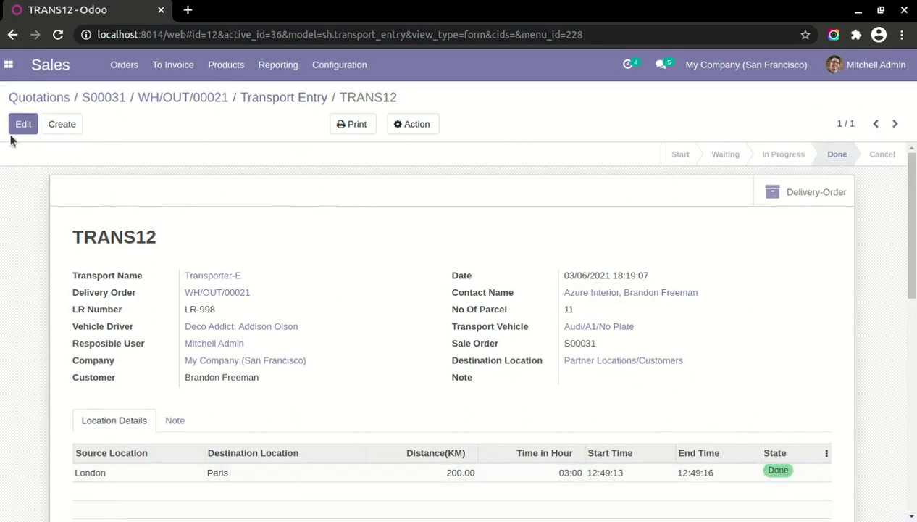
Step: Review all entries in the Transport app's Transport Entry section as a list and as a calendar
{"action": "left_click", "coordinate": [9, 64]}
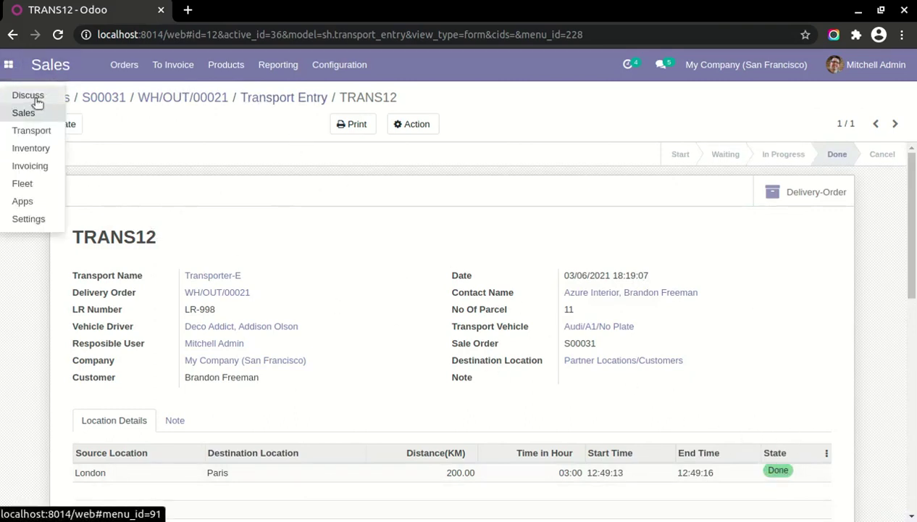
{"action": "left_click", "coordinate": [33, 130]}
{"action": "left_click", "coordinate": [366, 64]}
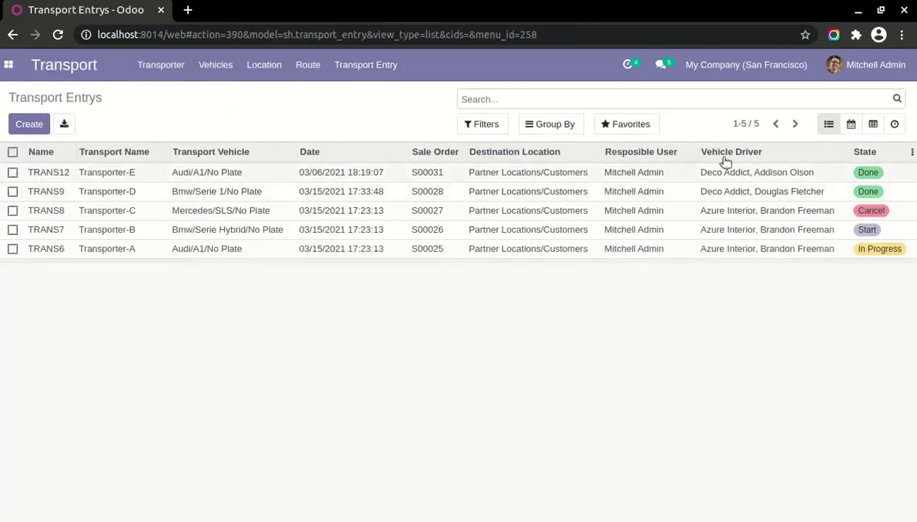
{"action": "left_click", "coordinate": [851, 123]}
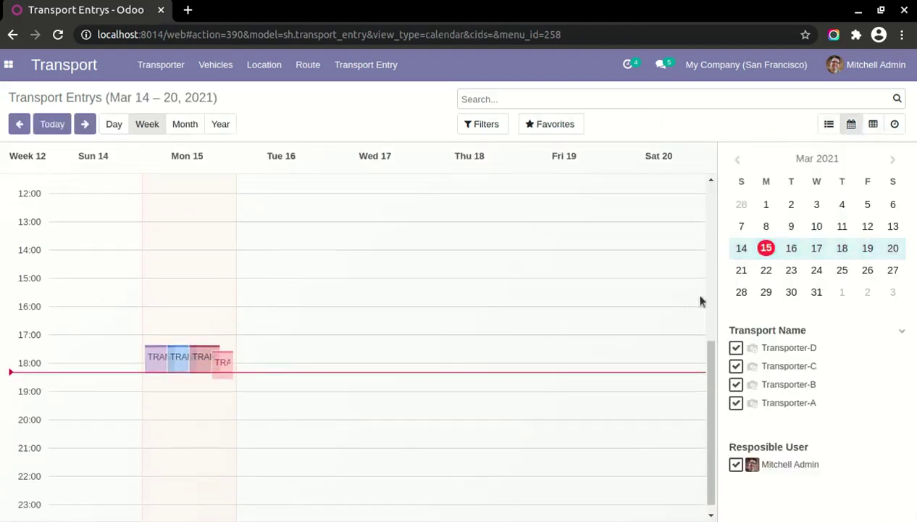
Step: Show the transport entries as a pivot table and break down March 2021 by Transport Name
{"action": "left_click", "coordinate": [873, 123]}
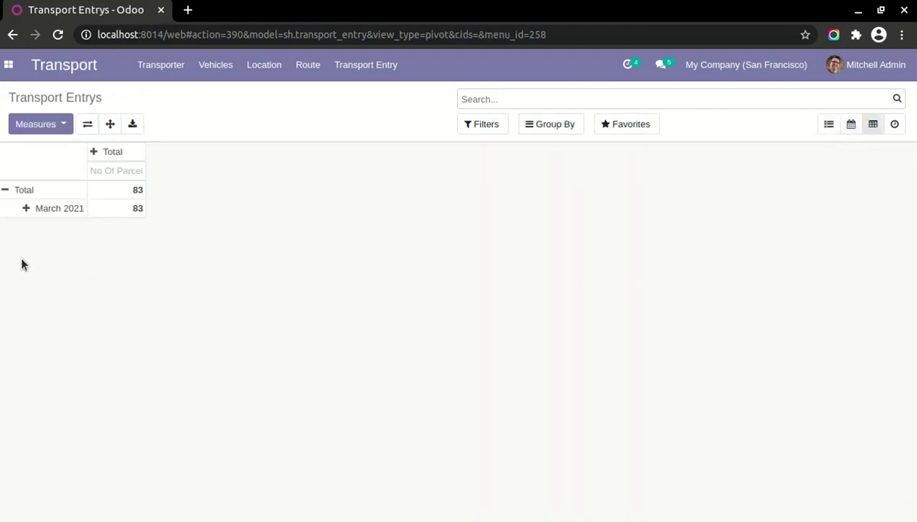
{"action": "left_click", "coordinate": [27, 209]}
{"action": "scroll", "coordinate": [80, 304], "scroll_direction": "down", "scroll_amount": 3}
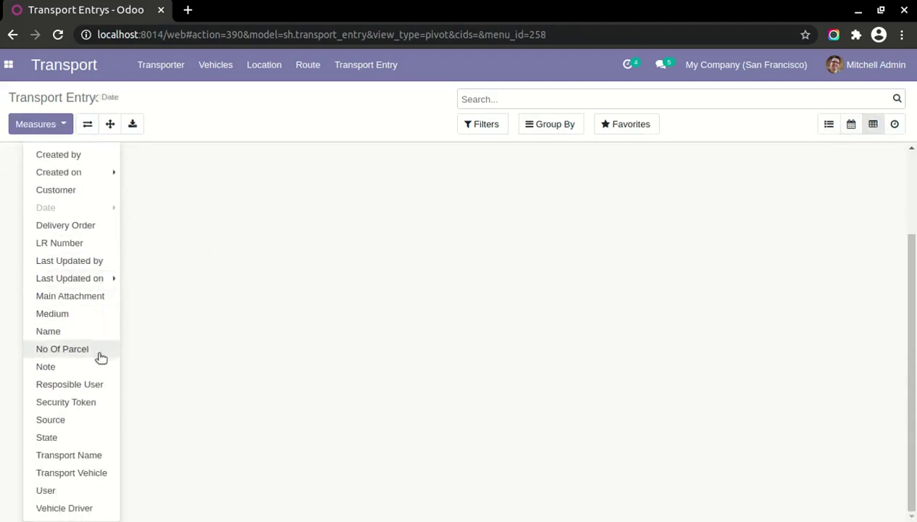
{"action": "left_click", "coordinate": [88, 459]}
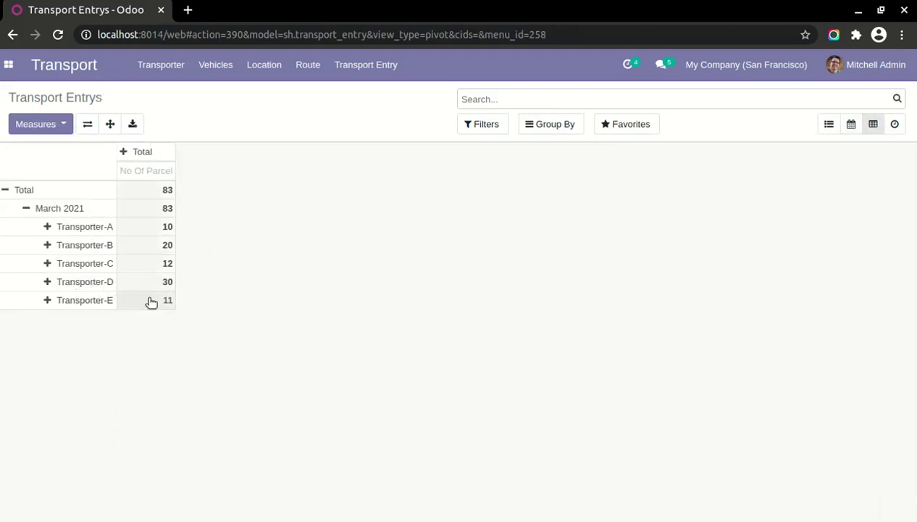
Step: In the activity view, schedule a Meeting activity for transport entry TRANS12 with due date 03/17/2021
{"action": "left_click", "coordinate": [893, 123]}
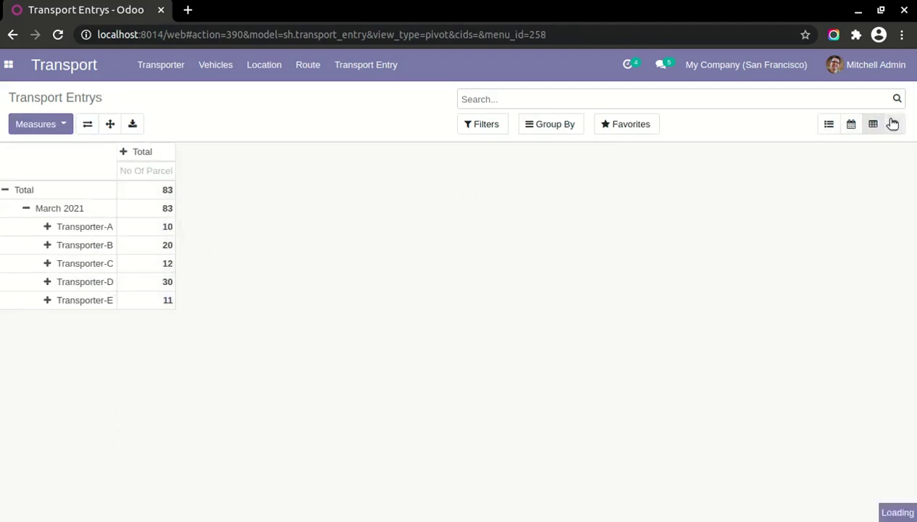
{"action": "left_click", "coordinate": [58, 207]}
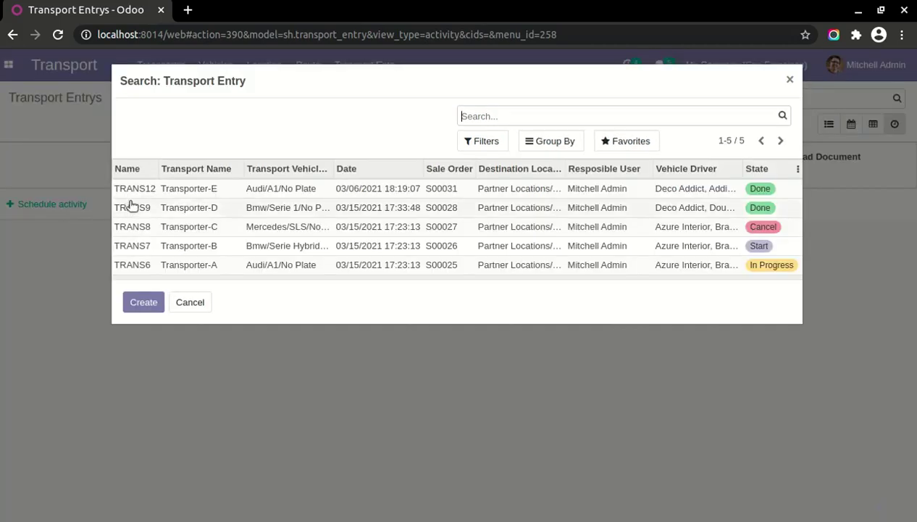
{"action": "left_click", "coordinate": [143, 191]}
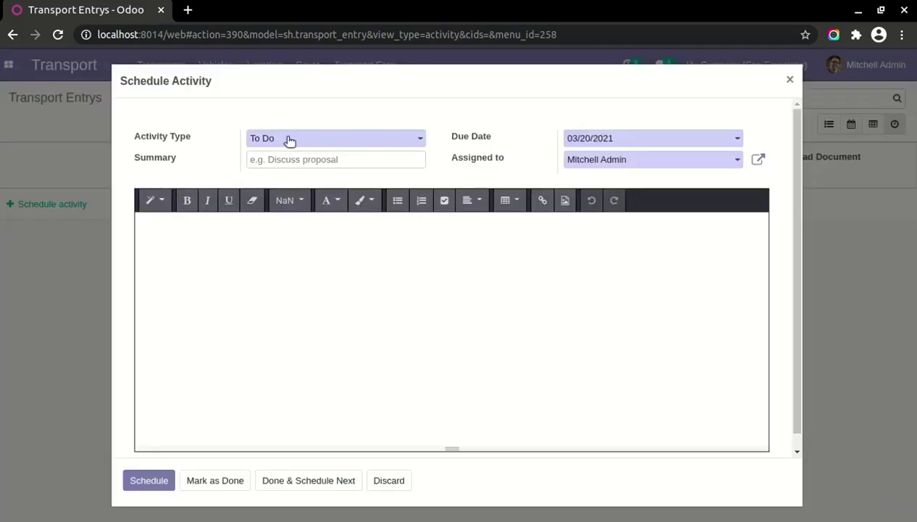
{"action": "left_click", "coordinate": [290, 140]}
{"action": "left_click", "coordinate": [312, 196]}
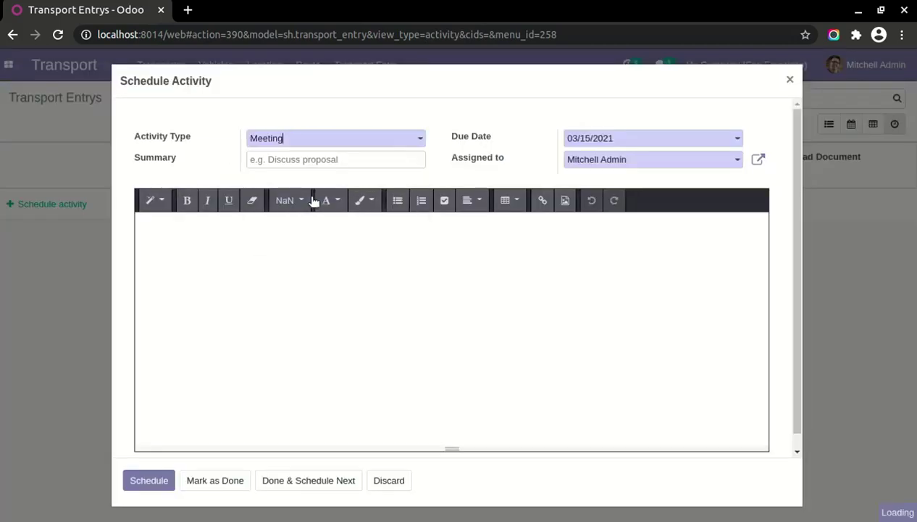
{"action": "left_click", "coordinate": [625, 137]}
{"action": "left_click", "coordinate": [659, 239]}
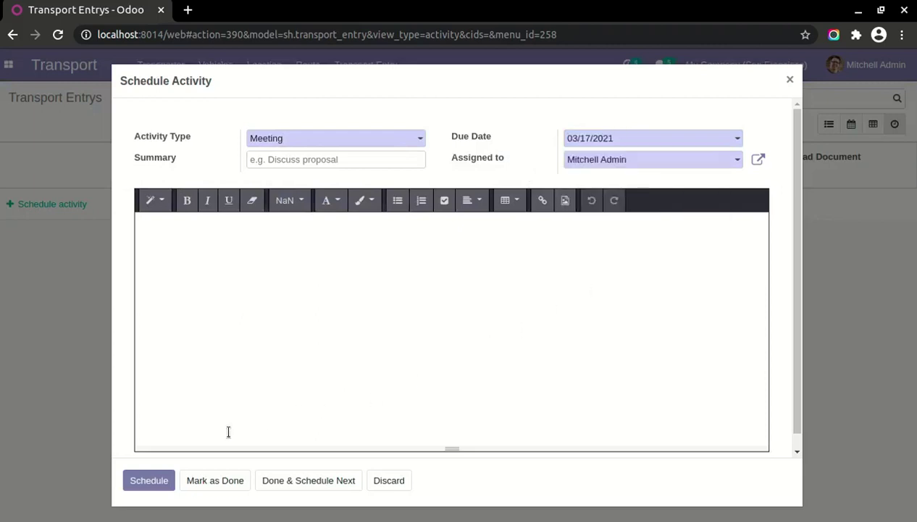
{"action": "left_click", "coordinate": [149, 480]}
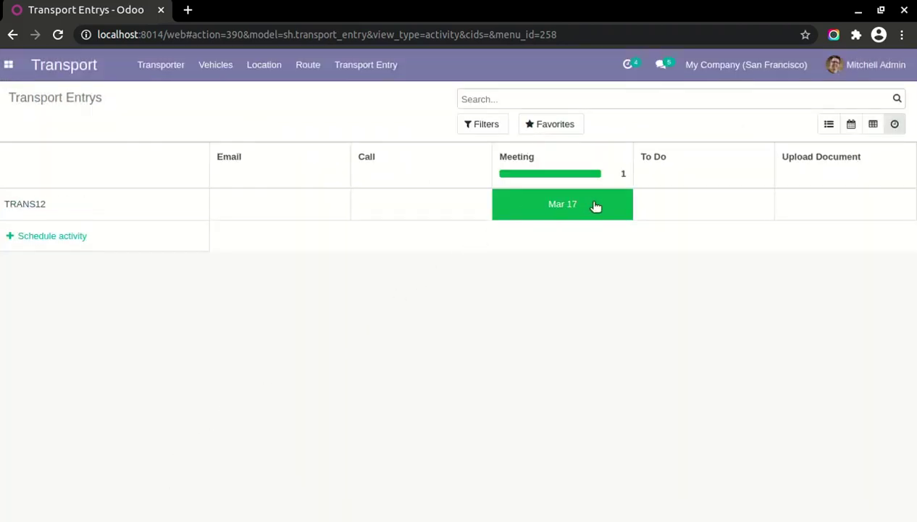
Step: Go to the portal page localhost:8014/my and open its Transport Details list
{"action": "left_click_drag", "start_coordinate": [571, 33], "coordinate": [186, 87]}
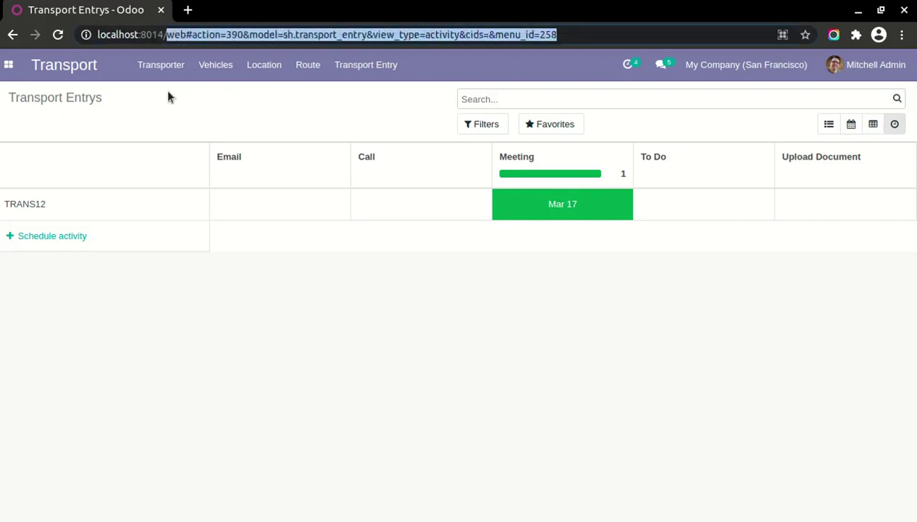
{"action": "key", "text": "BackSpace"}
{"action": "type", "text": "my"}
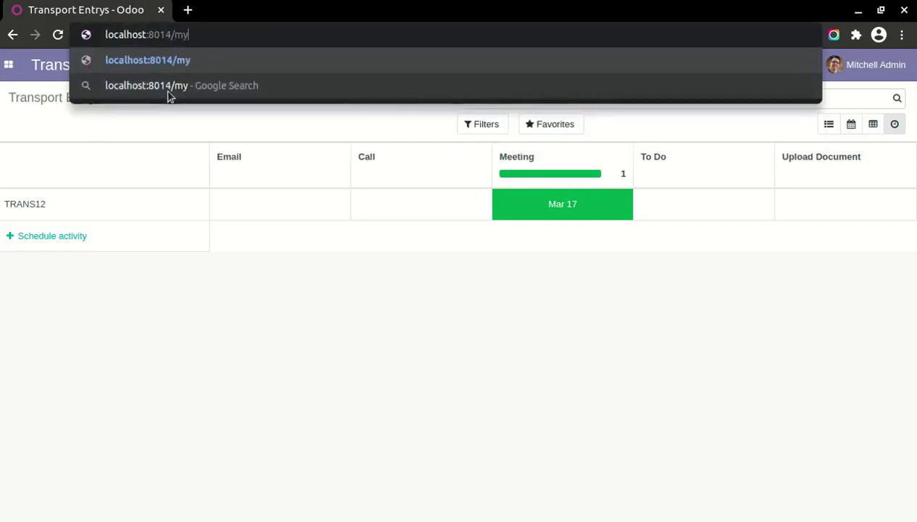
{"action": "key", "text": "Return"}
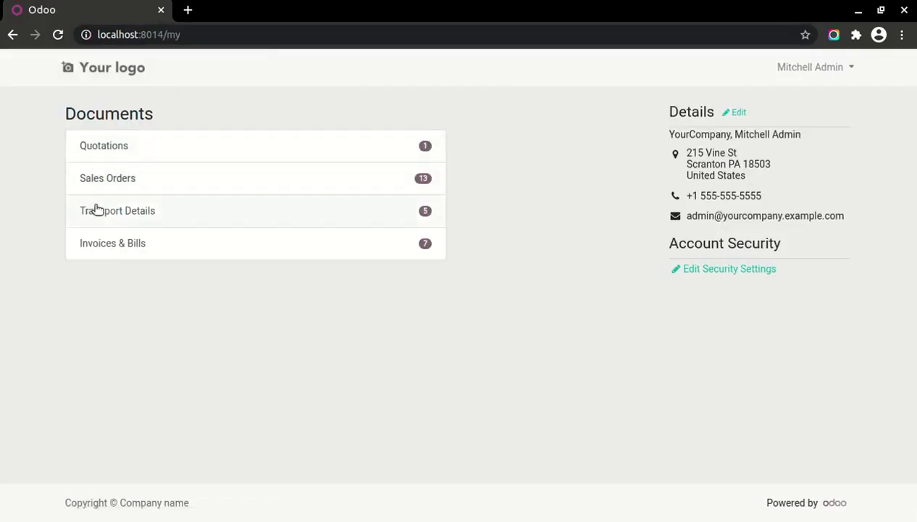
{"action": "left_click", "coordinate": [257, 211]}
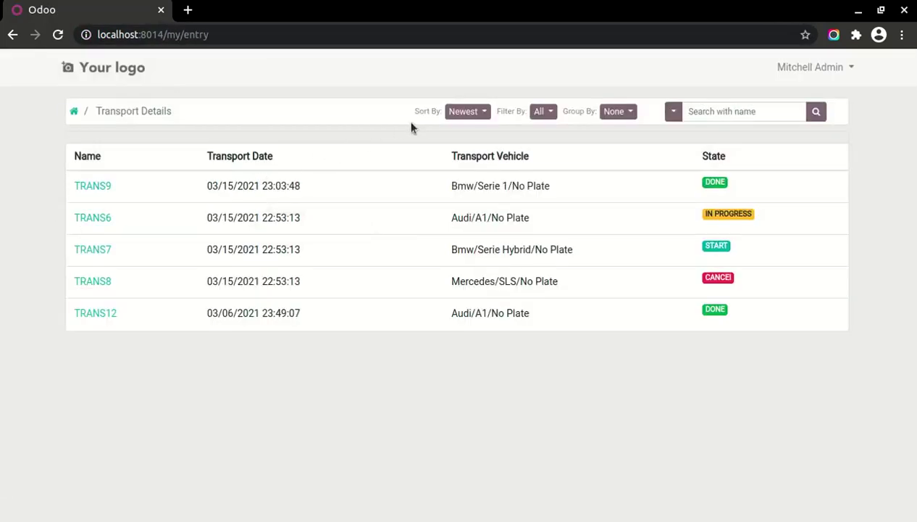
Step: Sort the portal's transport list by Stage, and return the sorting to Newest
{"action": "left_click", "coordinate": [464, 111]}
{"action": "left_click", "coordinate": [482, 156]}
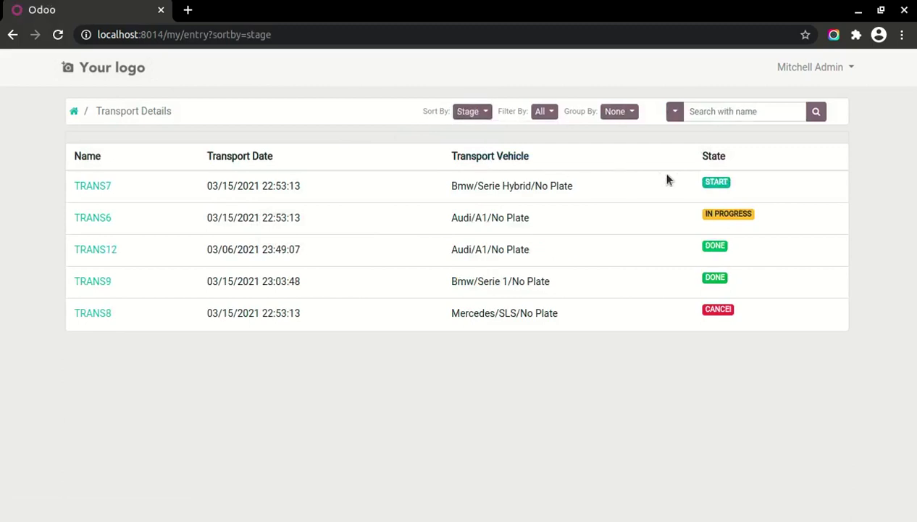
{"action": "left_click", "coordinate": [480, 115]}
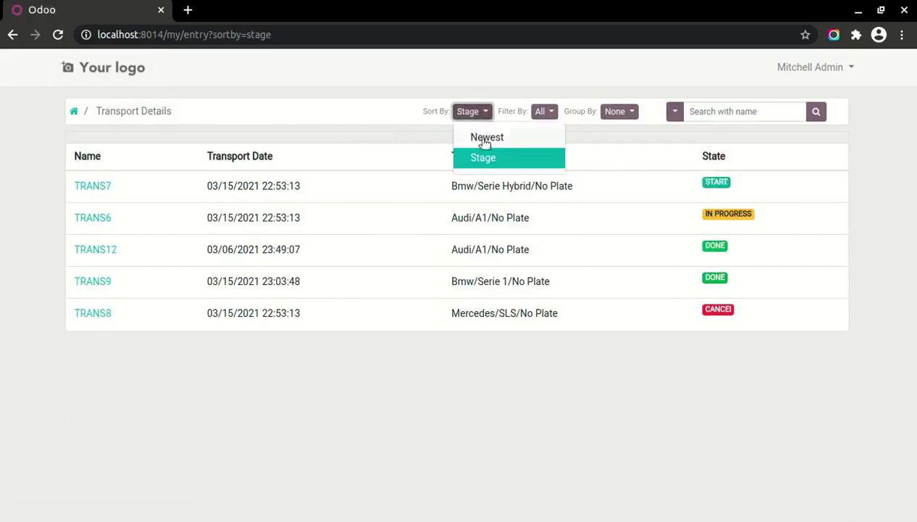
{"action": "left_click", "coordinate": [478, 136]}
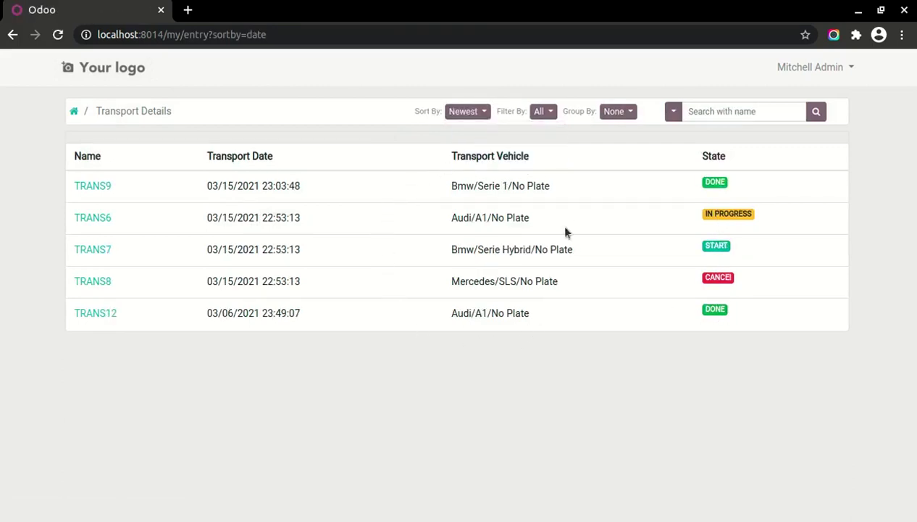
Step: Filter the transport list by Cancel, Done, In Progress and Start in turn, and reset the filter to All
{"action": "left_click", "coordinate": [550, 112]}
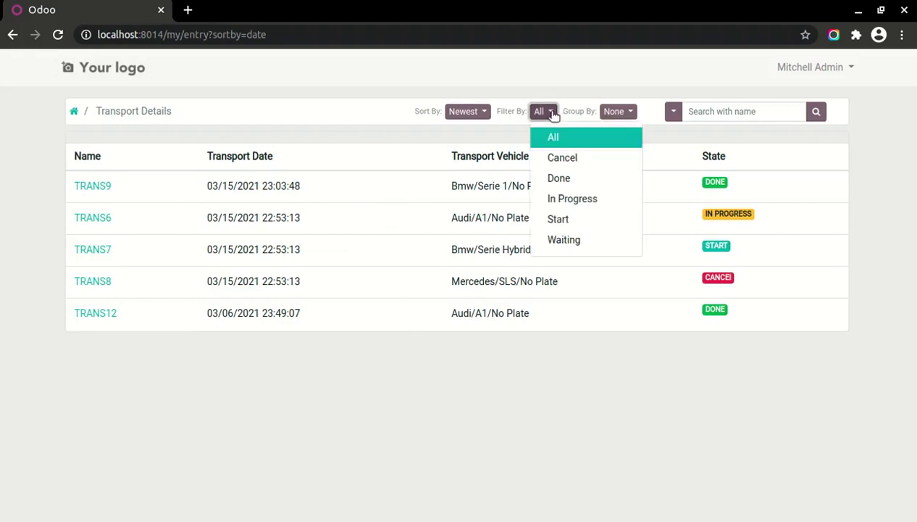
{"action": "left_click", "coordinate": [559, 159]}
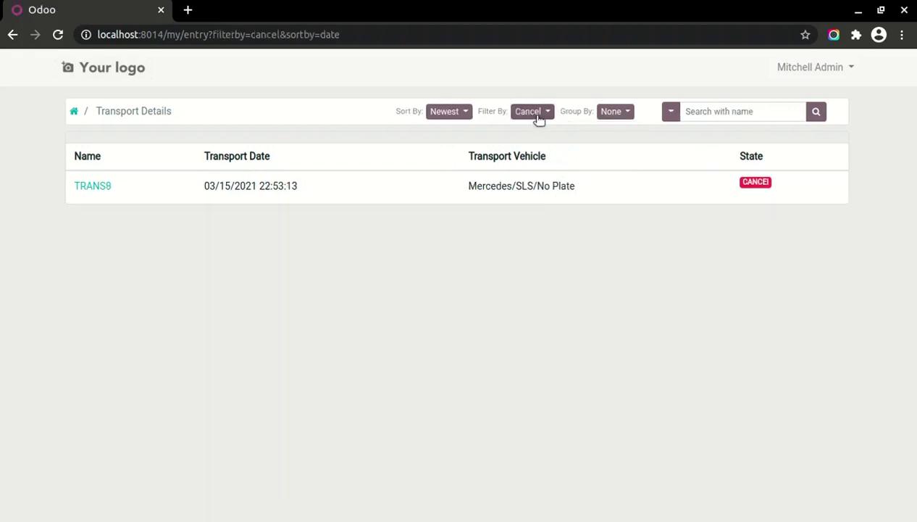
{"action": "left_click", "coordinate": [539, 115]}
{"action": "left_click", "coordinate": [555, 175]}
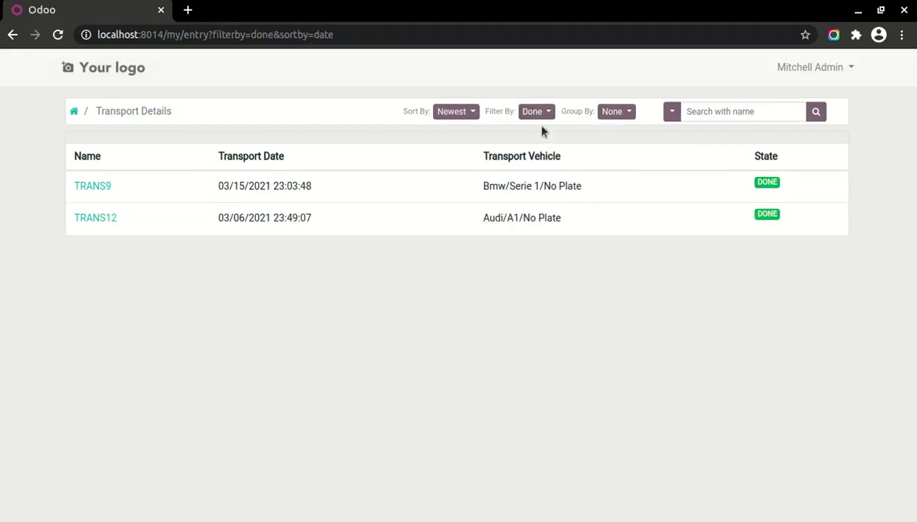
{"action": "left_click", "coordinate": [539, 116]}
{"action": "left_click", "coordinate": [567, 205]}
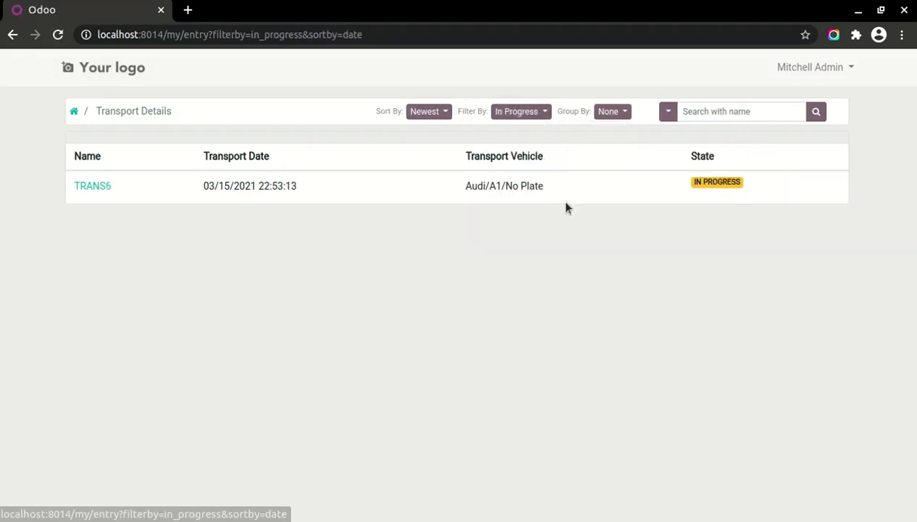
{"action": "left_click", "coordinate": [537, 114]}
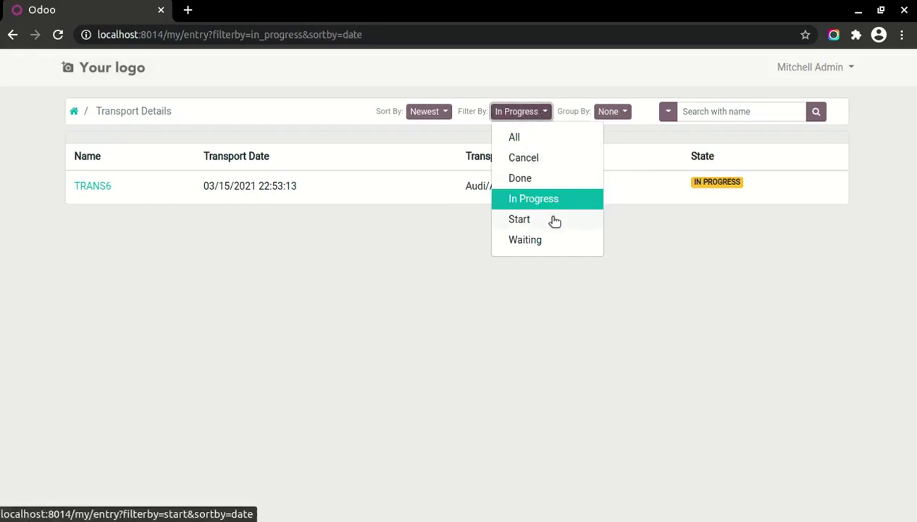
{"action": "left_click", "coordinate": [554, 219]}
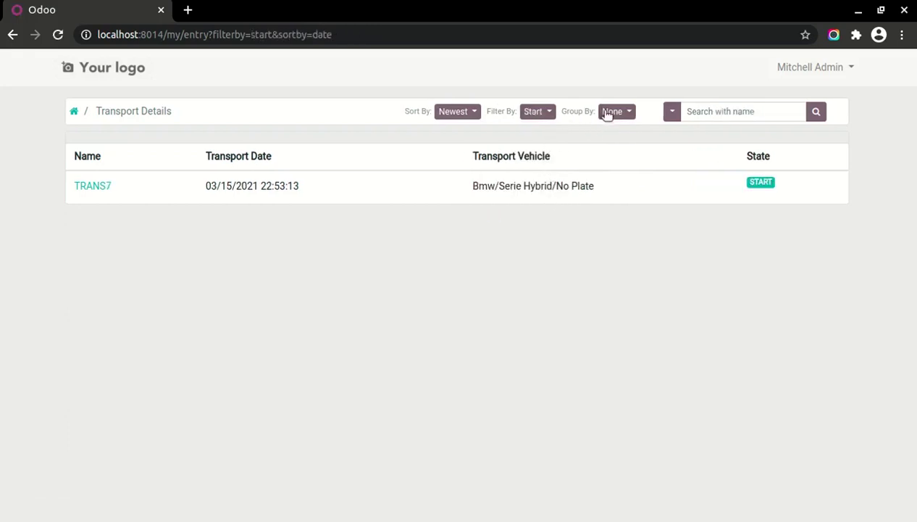
{"action": "left_click", "coordinate": [543, 113]}
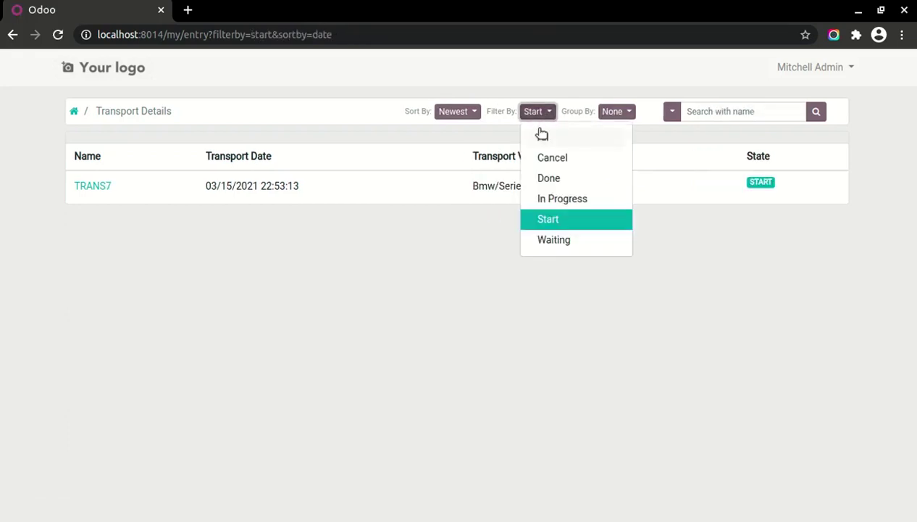
{"action": "left_click", "coordinate": [545, 133]}
Step: Group the transport list by state, look through the groups, and set the grouping back to None
{"action": "left_click", "coordinate": [616, 112]}
{"action": "left_click", "coordinate": [627, 156]}
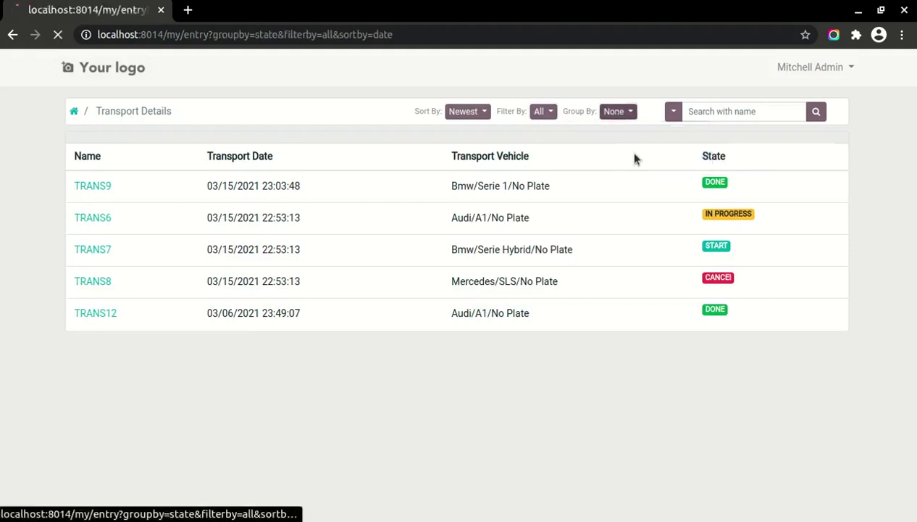
{"action": "scroll", "coordinate": [550, 181], "scroll_direction": "down", "scroll_amount": 1}
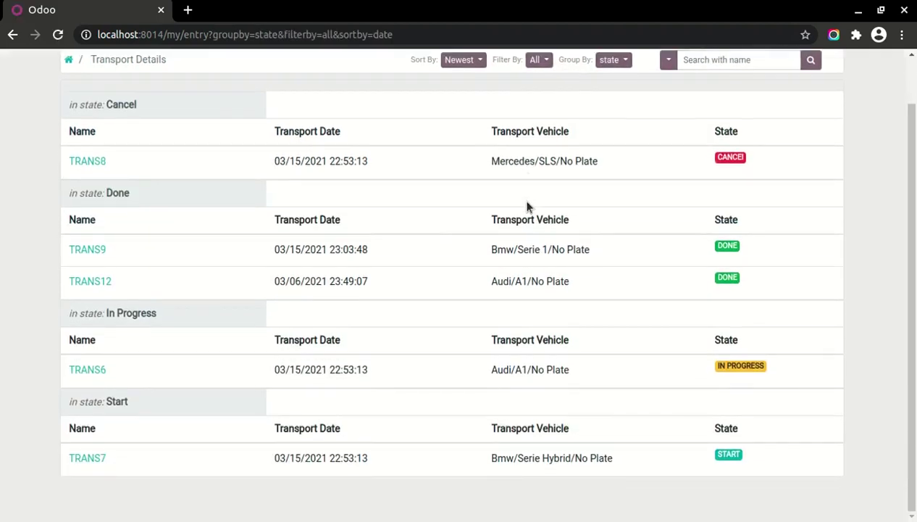
{"action": "scroll", "coordinate": [527, 201], "scroll_direction": "up", "scroll_amount": 1}
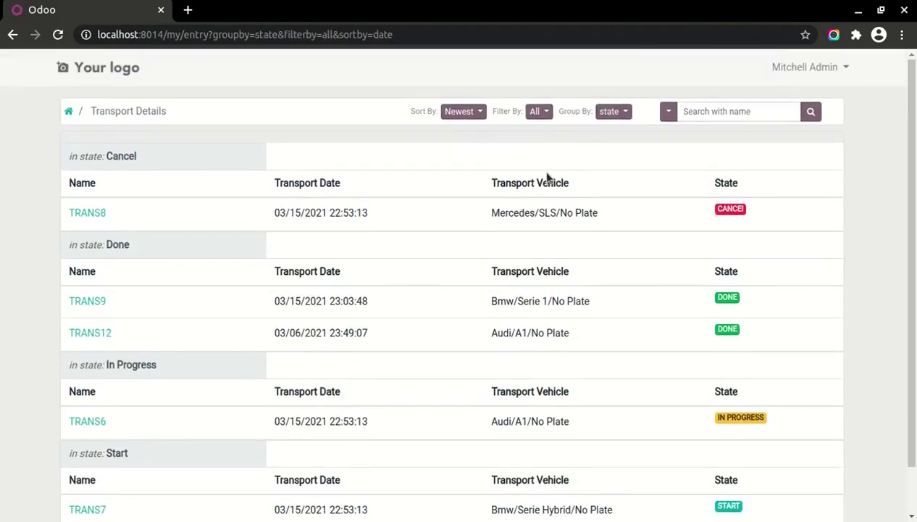
{"action": "scroll", "coordinate": [547, 177], "scroll_direction": "down", "scroll_amount": 1}
{"action": "left_click", "coordinate": [612, 74]}
{"action": "left_click", "coordinate": [622, 97]}
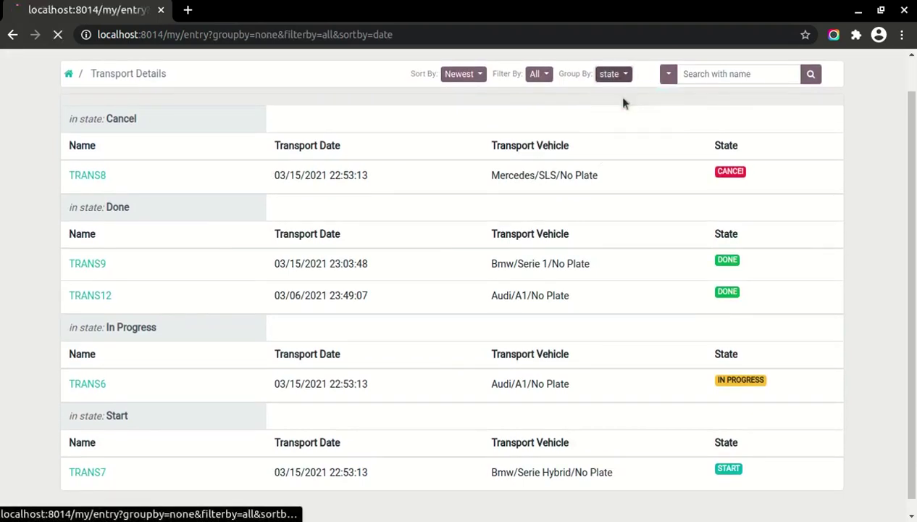
Step: Search the transport list by name for TRANS7
{"action": "left_click", "coordinate": [701, 112]}
{"action": "type", "text": "TRANS"}
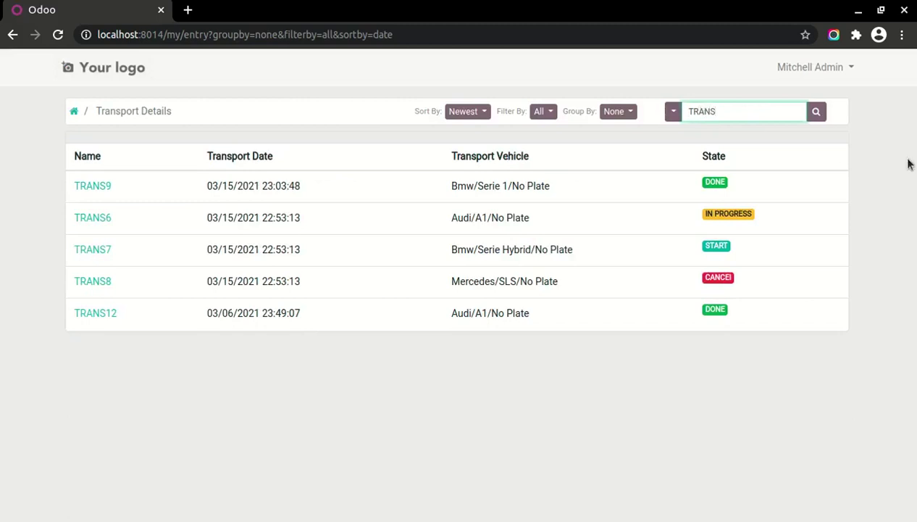
{"action": "type", "text": "7"}
{"action": "left_click", "coordinate": [819, 114]}
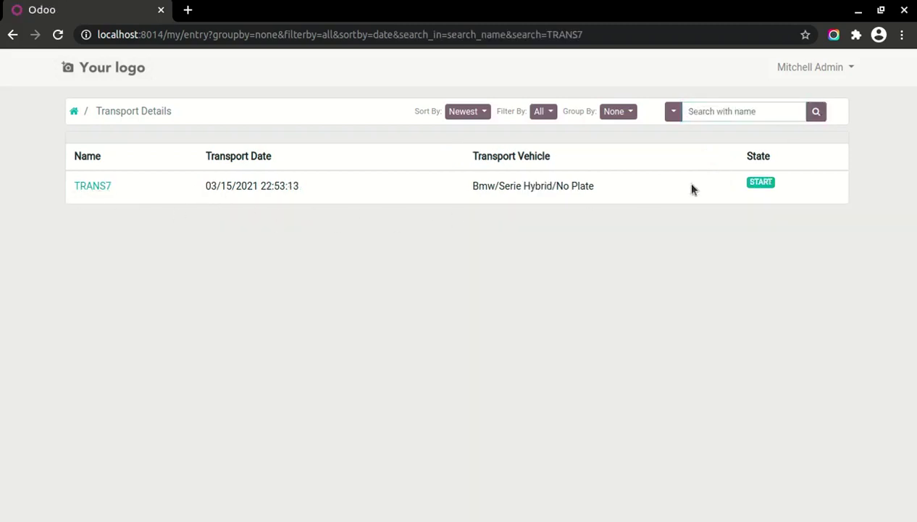
Step: Search the transport list by car for "audi"
{"action": "left_click", "coordinate": [706, 118]}
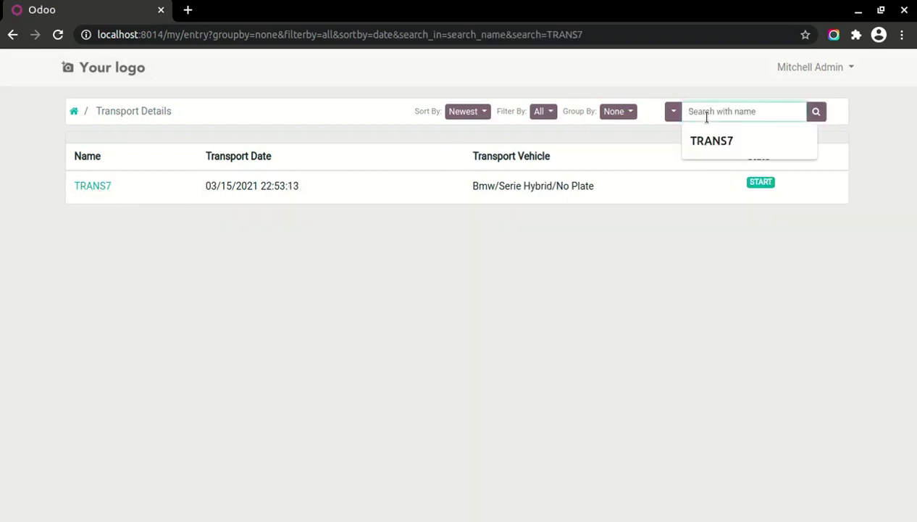
{"action": "type", "text": "au"}
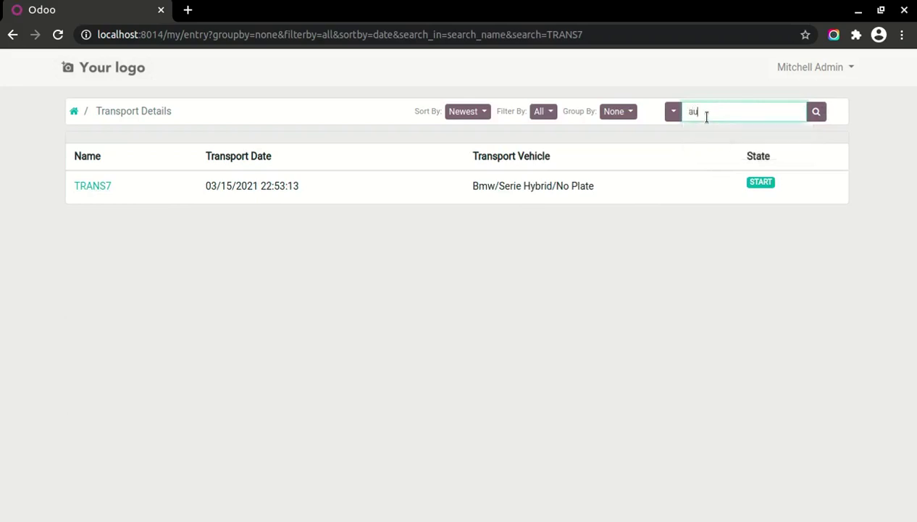
{"action": "type", "text": "di"}
{"action": "left_click", "coordinate": [673, 115]}
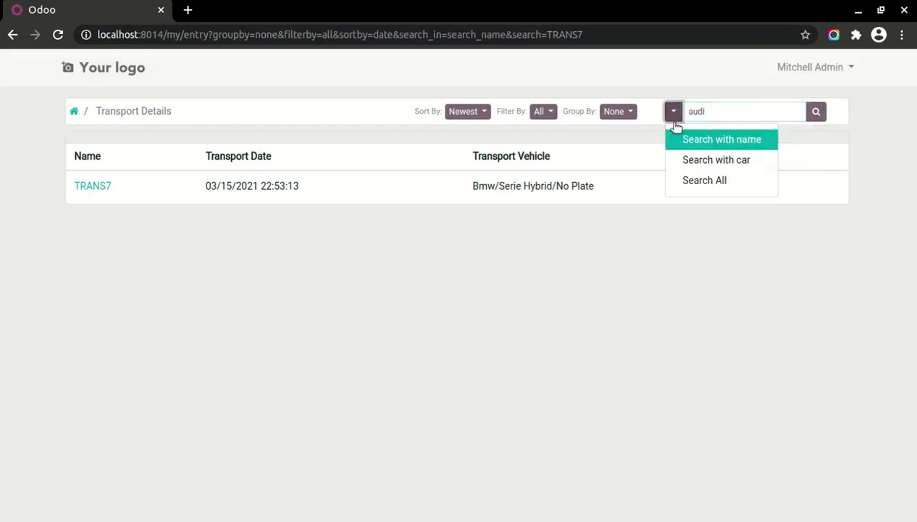
{"action": "left_click", "coordinate": [686, 159]}
{"action": "left_click", "coordinate": [815, 113]}
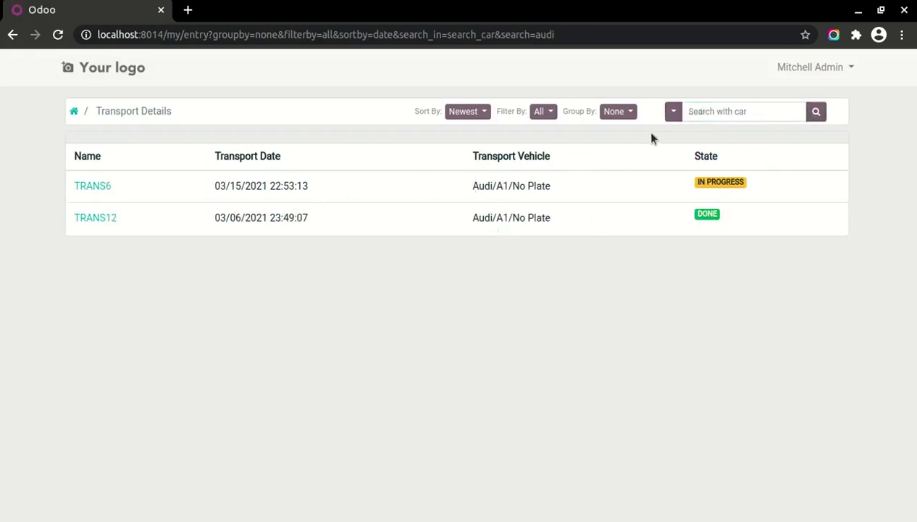
Step: Switch the search scope to Search All and run it with no search term to list every transport entry
{"action": "left_click", "coordinate": [673, 111]}
{"action": "left_click", "coordinate": [695, 180]}
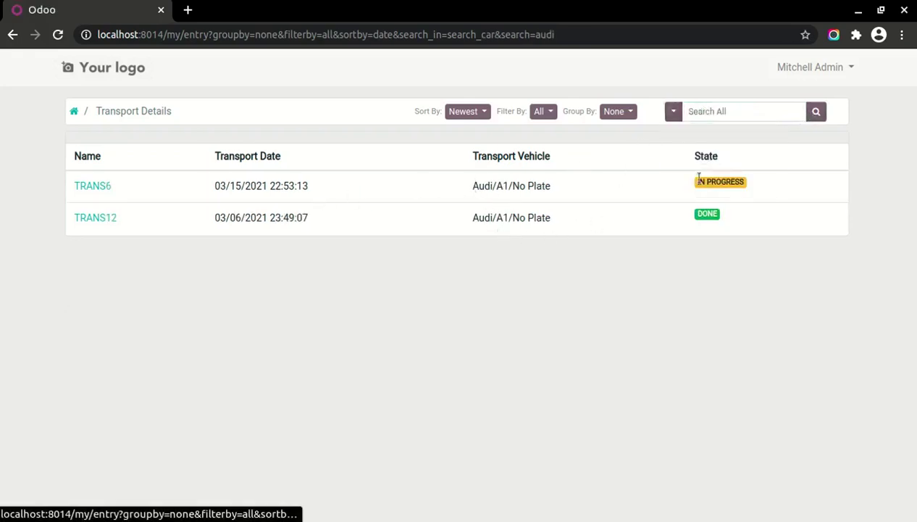
{"action": "left_click", "coordinate": [815, 113]}
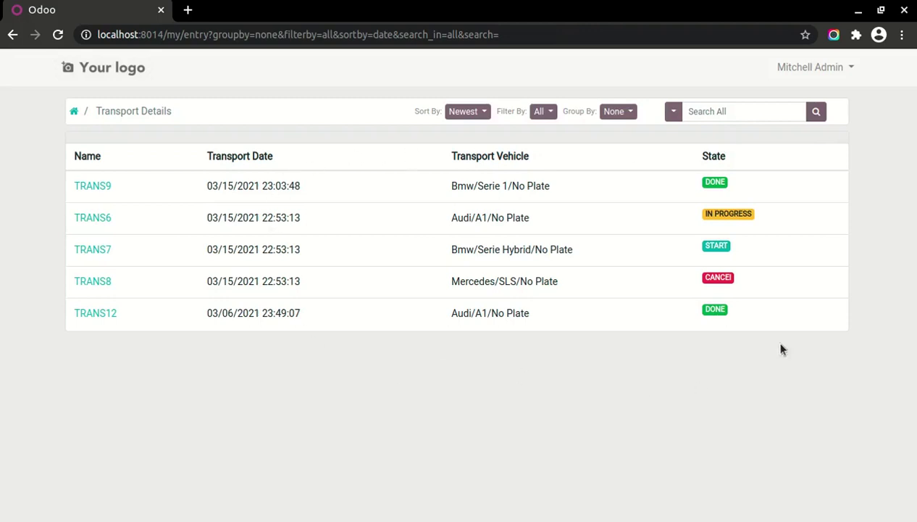